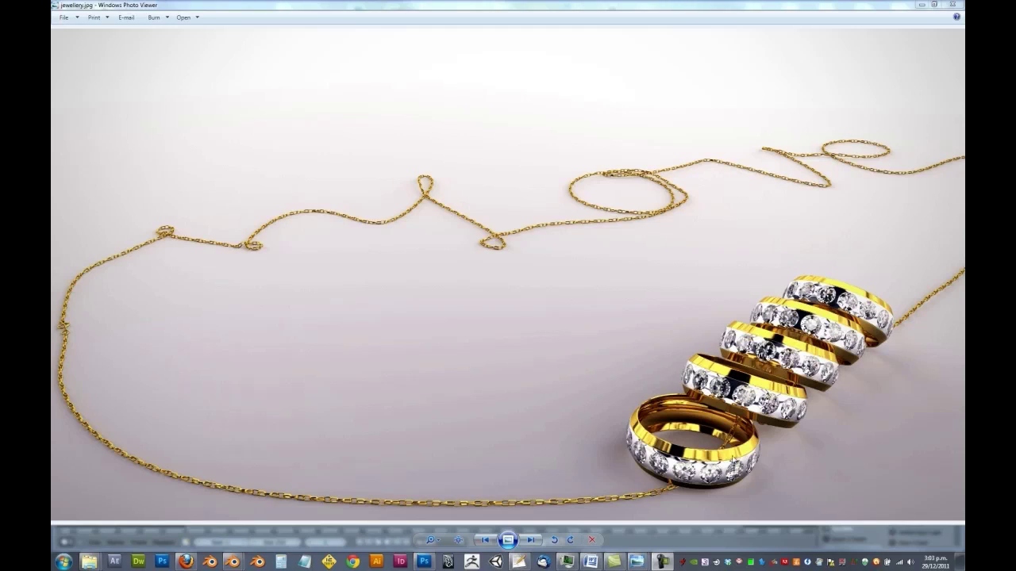
Step: Switch to Firefox and filter the GraphicAll build list to Windows 64-bit builds
left_click(186, 562)
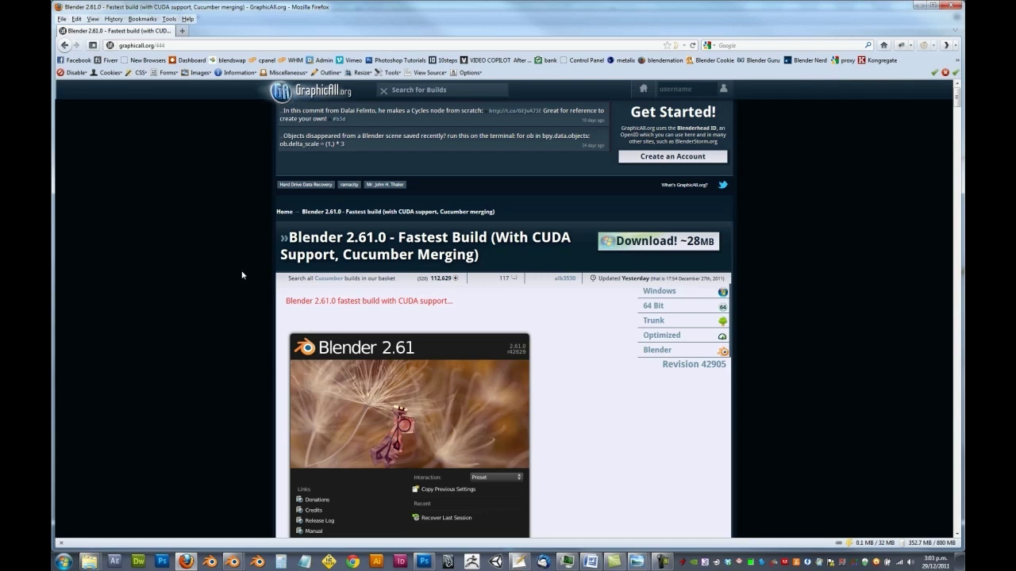
left_click(327, 95)
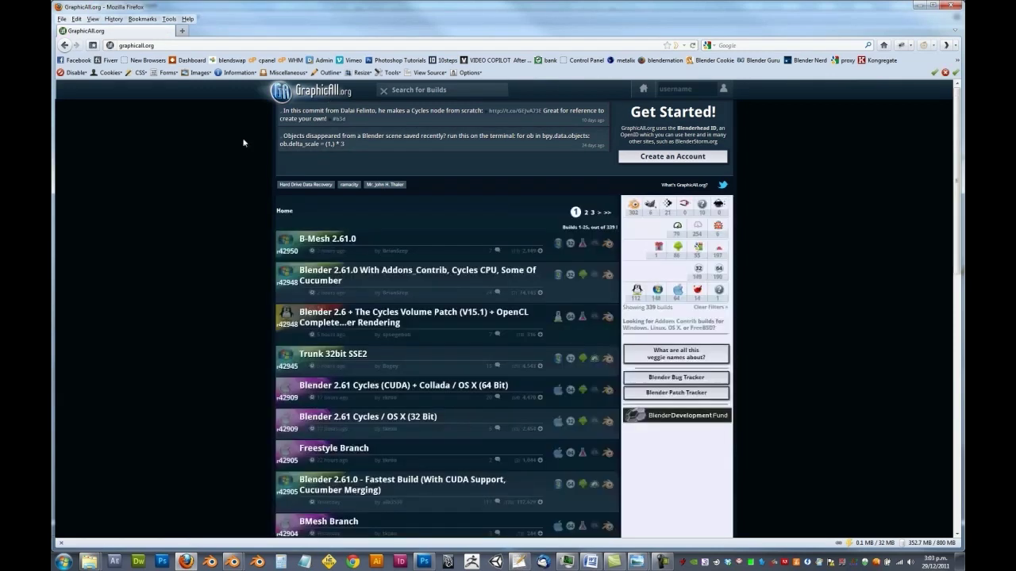
left_click(658, 293)
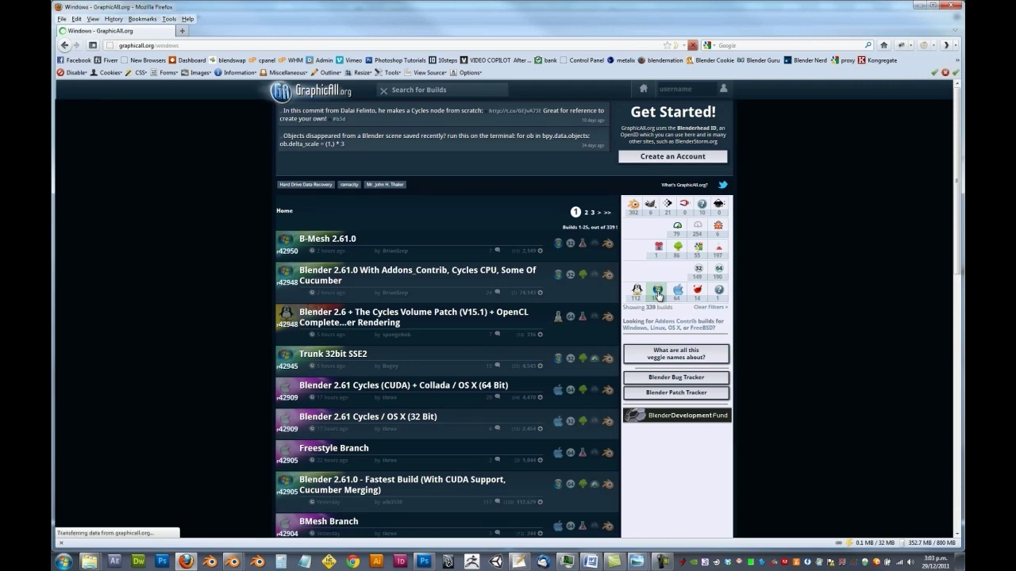
left_click(718, 277)
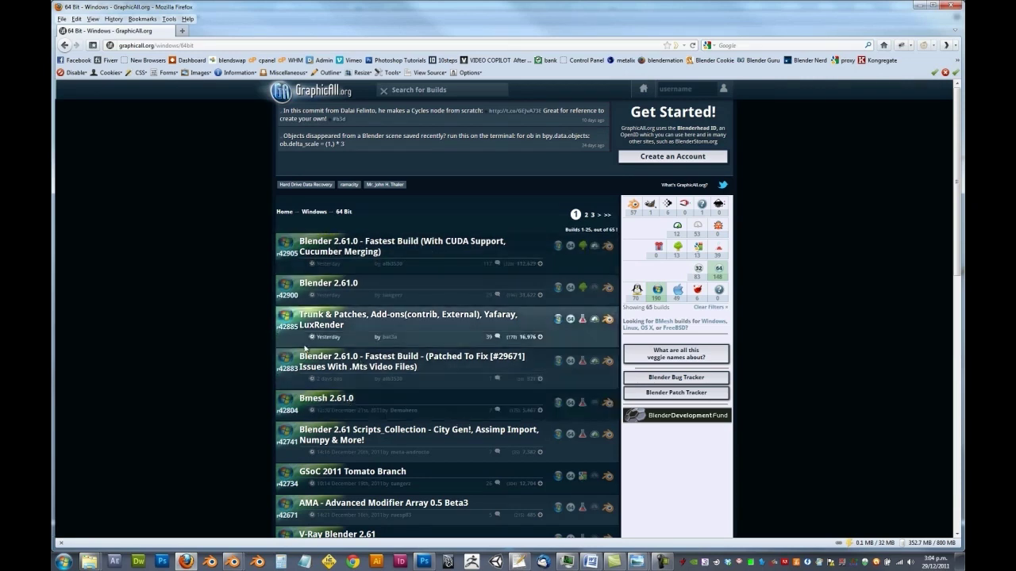
Step: Look through the filtered builds and open the page of the Blender 2.61.0 Fastest Build with CUDA support
scroll(327, 357, "down", 4)
scroll(327, 357, "down", 1)
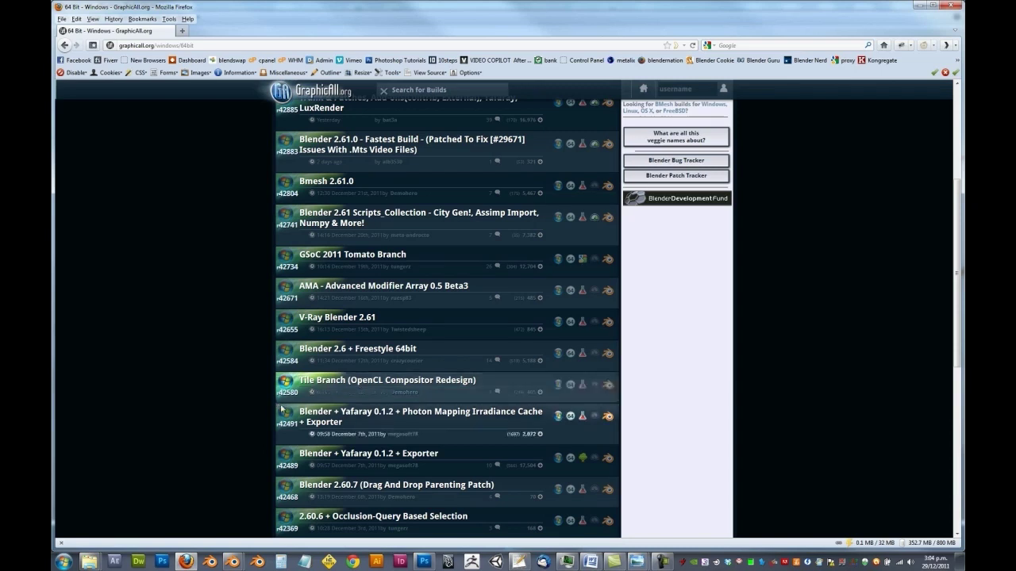
scroll(326, 394, "down", 3)
scroll(327, 394, "down", 3)
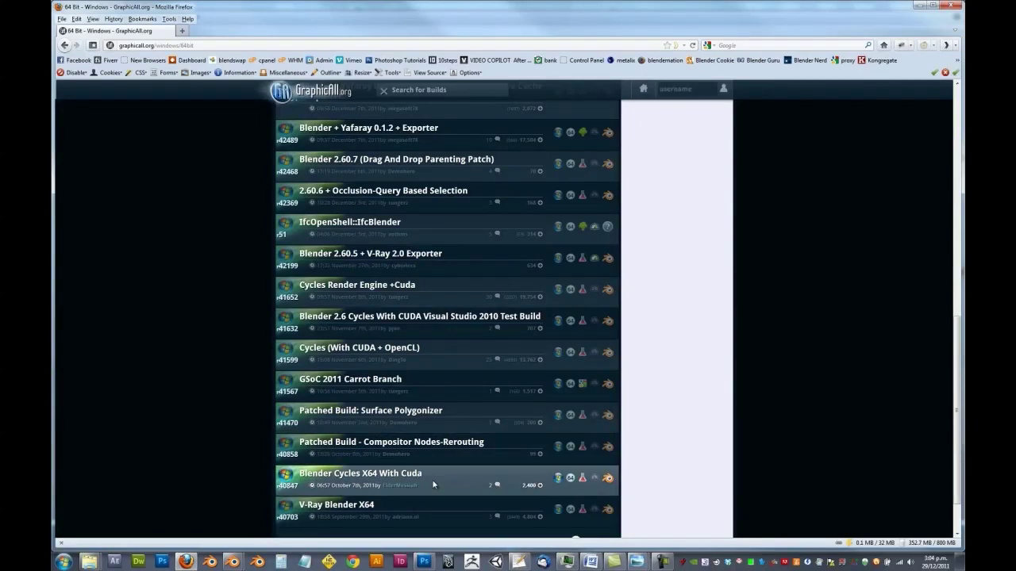
scroll(403, 349, "up", 10)
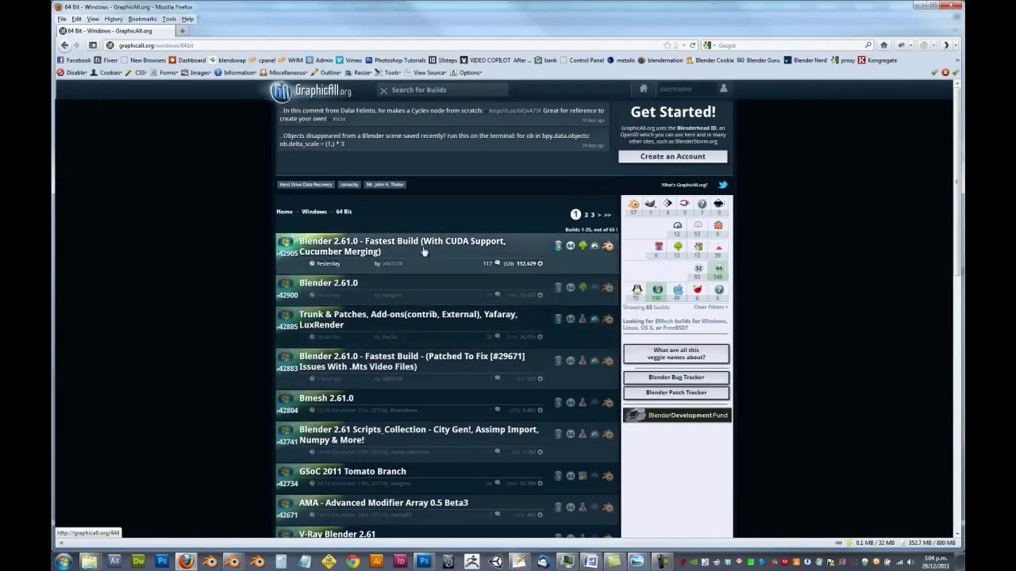
left_click(423, 252)
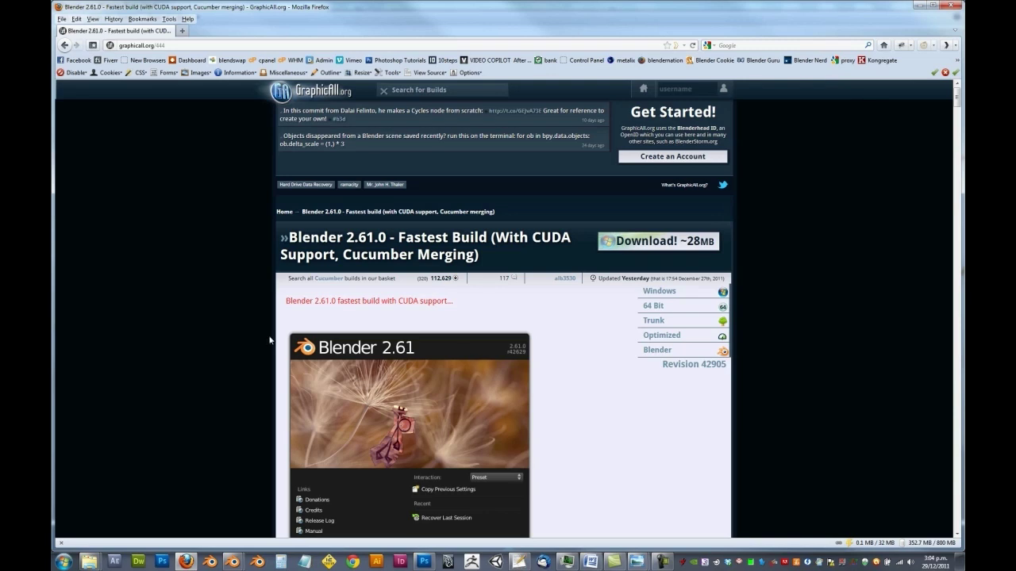
Step: Switch to the Blender window with the default cube scene, dismiss the splash screen and set the render engine to Cycles
mouse_move(232, 561)
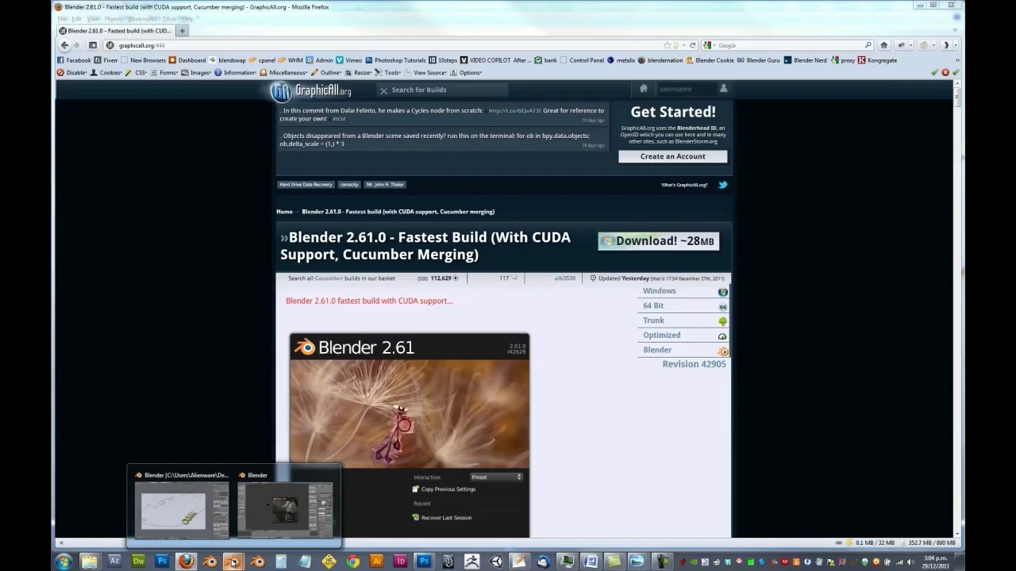
left_click(288, 524)
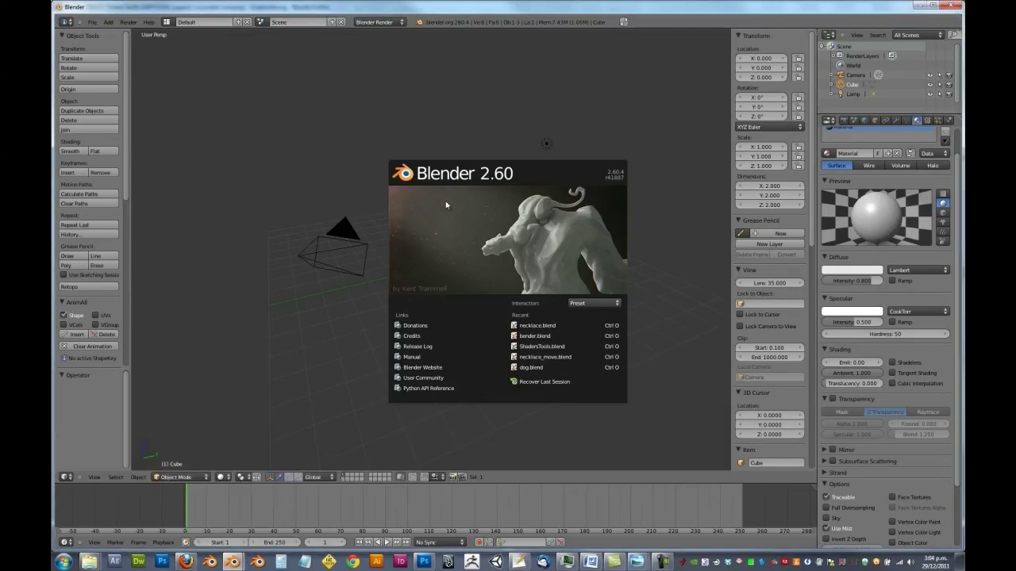
left_click(559, 98)
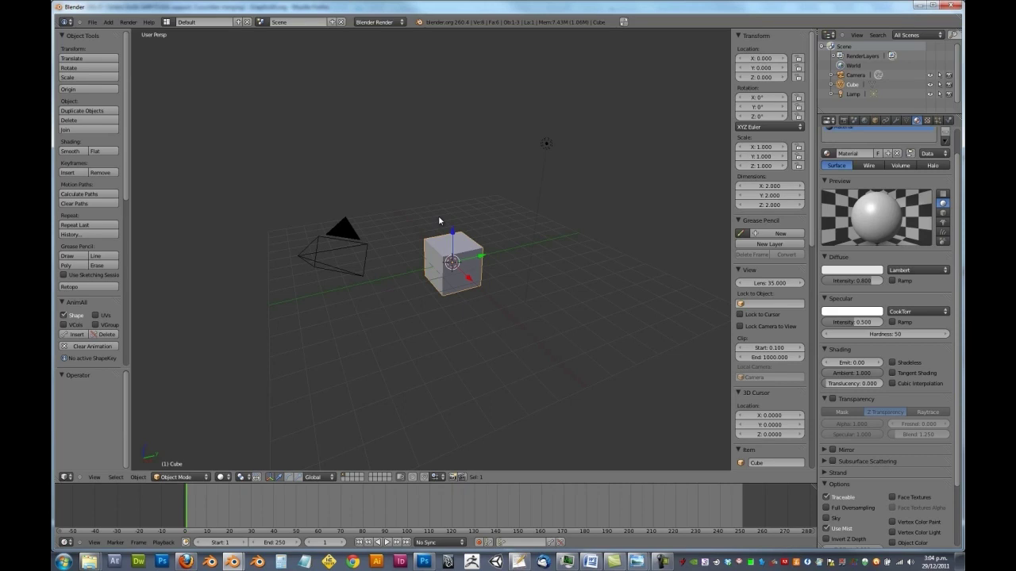
left_click(379, 22)
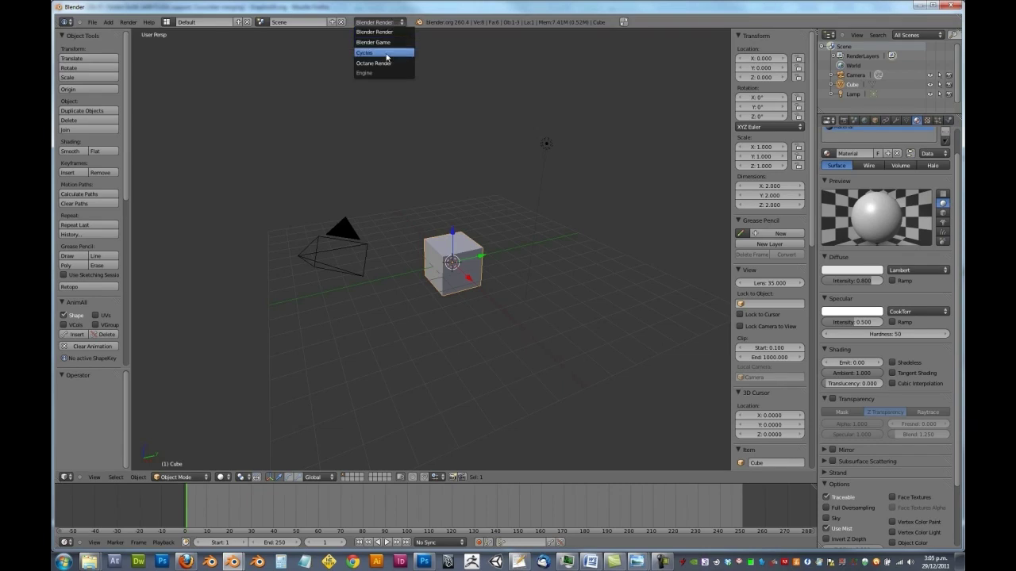
left_click(386, 53)
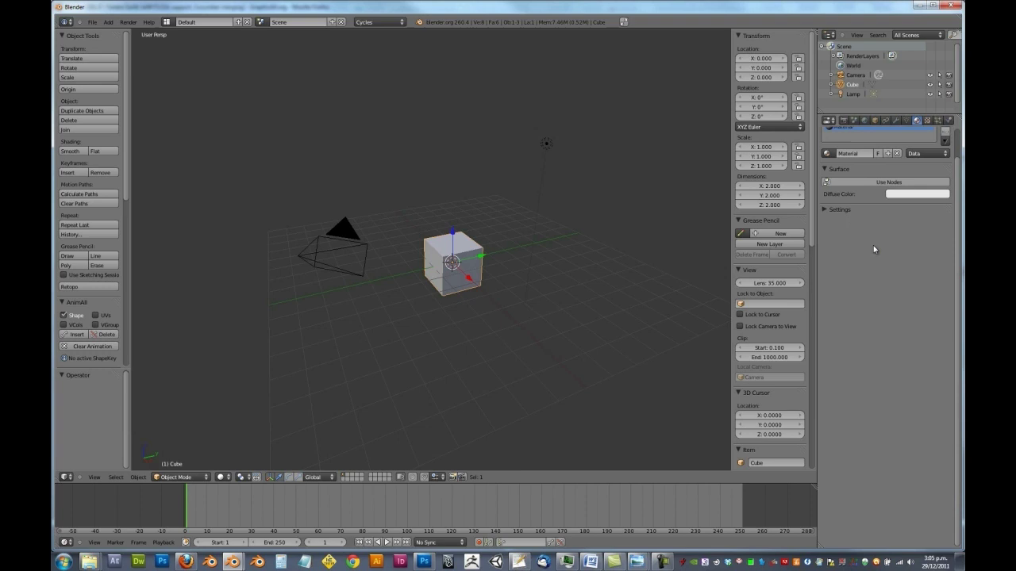
Step: Enable nodes for the world surface and assign a Sky Texture to the background color
scroll(870, 239, "up", 2)
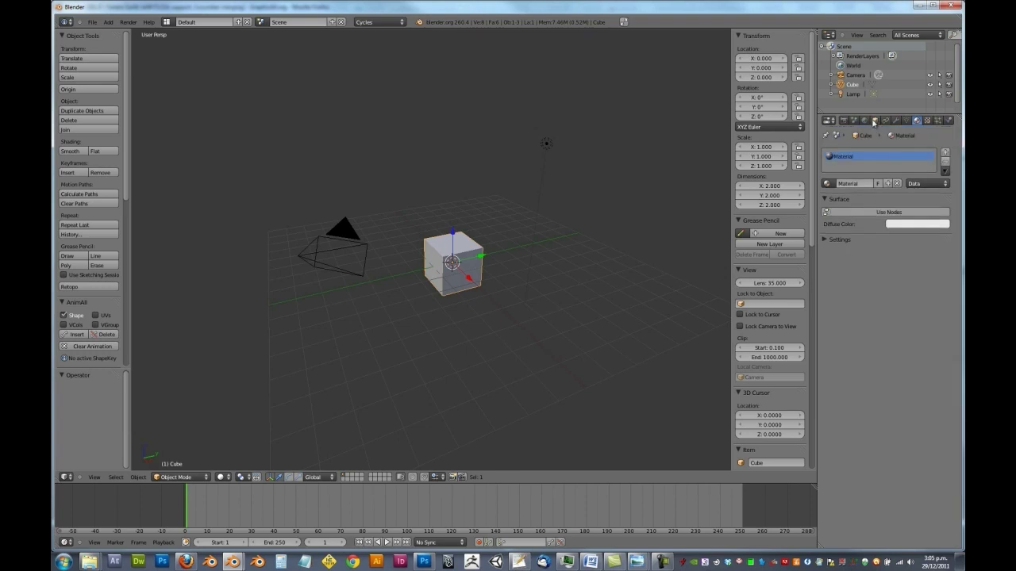
left_click(864, 121)
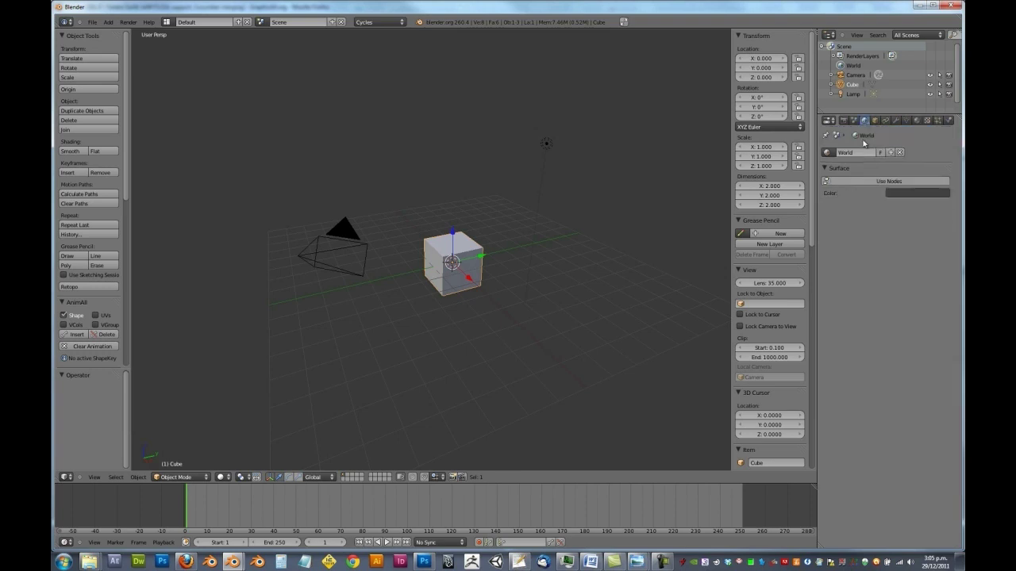
left_click(868, 182)
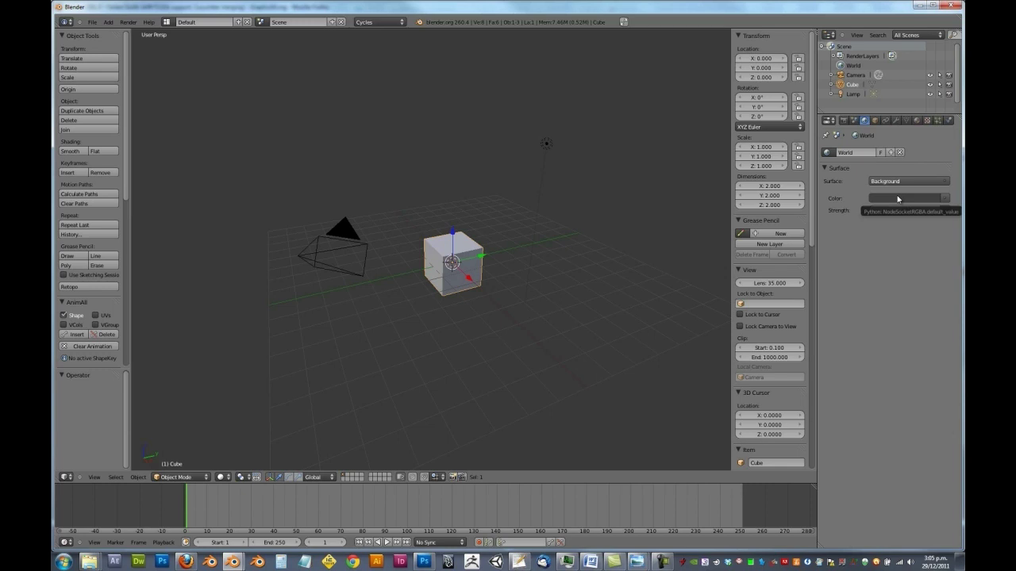
left_click(943, 203)
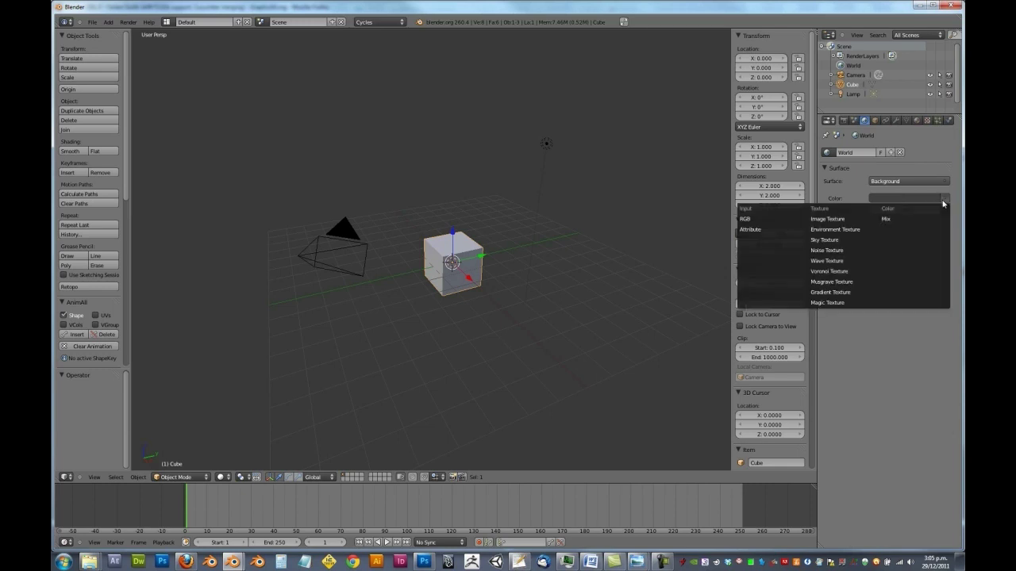
left_click(842, 240)
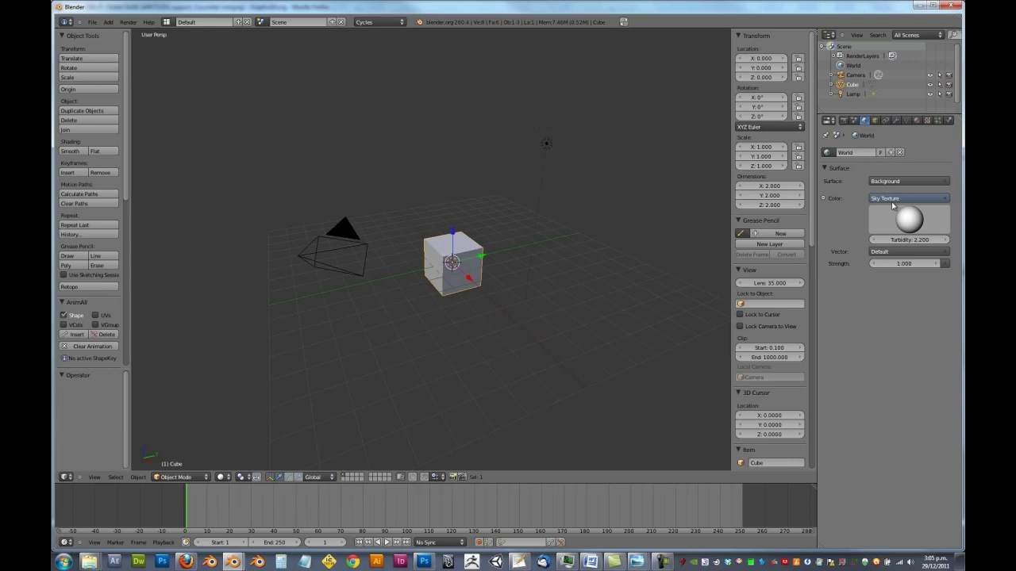
Step: Set the world sky texture's turbidity to 3 and the background strength to 1.2
left_click(900, 240)
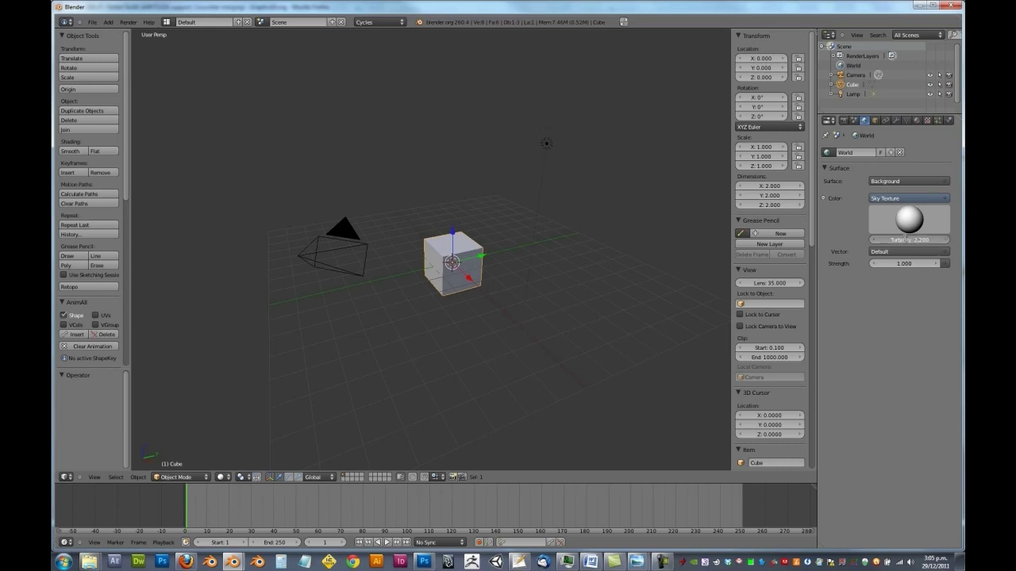
type("3")
key("Return")
left_click(909, 263)
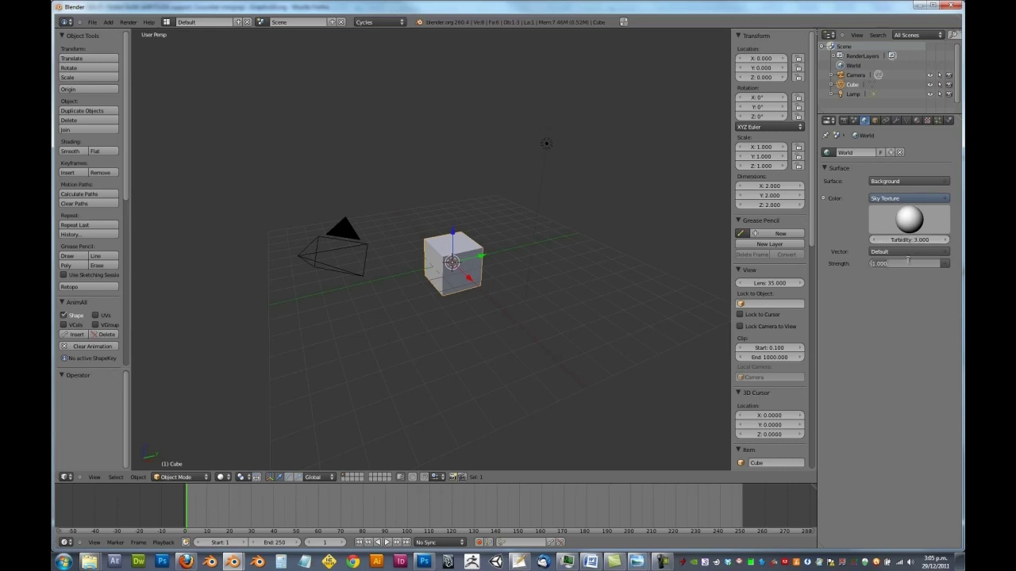
type("1.2")
key("Return")
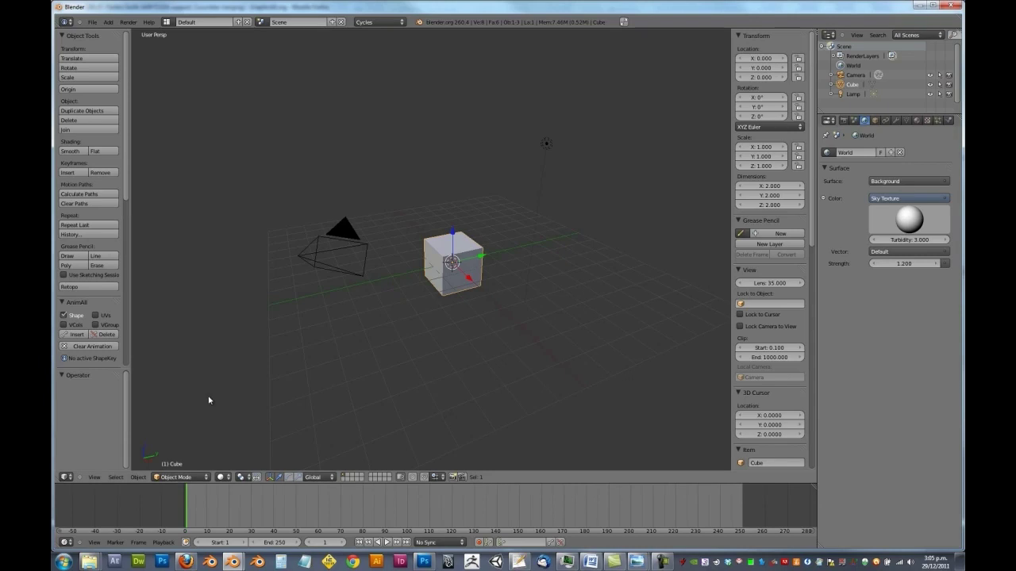
Step: Change the 3D viewport shading to Rendered
left_click(227, 478)
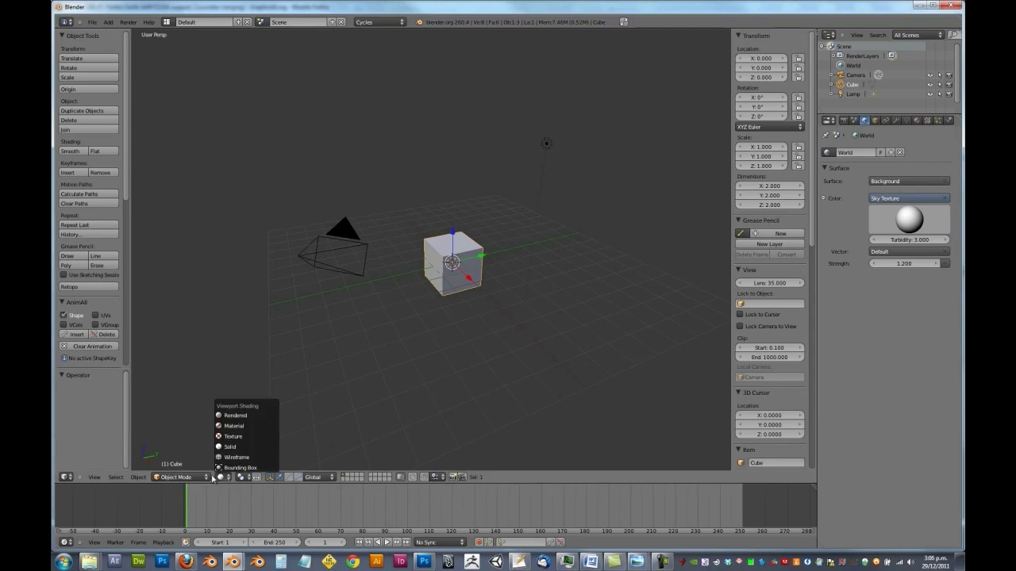
left_click(222, 477)
left_click(241, 415)
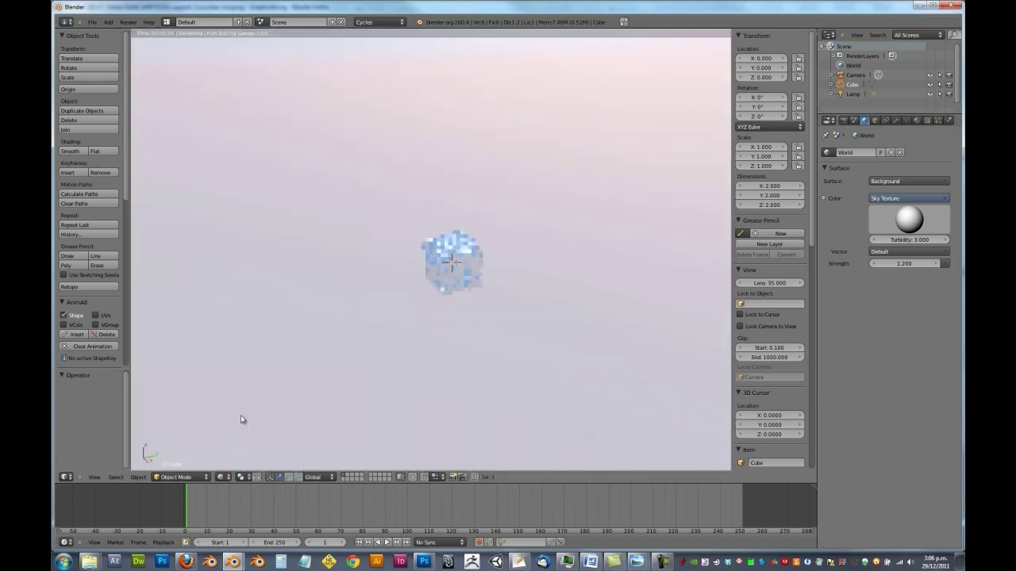
Step: Set the Cycles render device to GPU
left_click(845, 121)
left_click(882, 205)
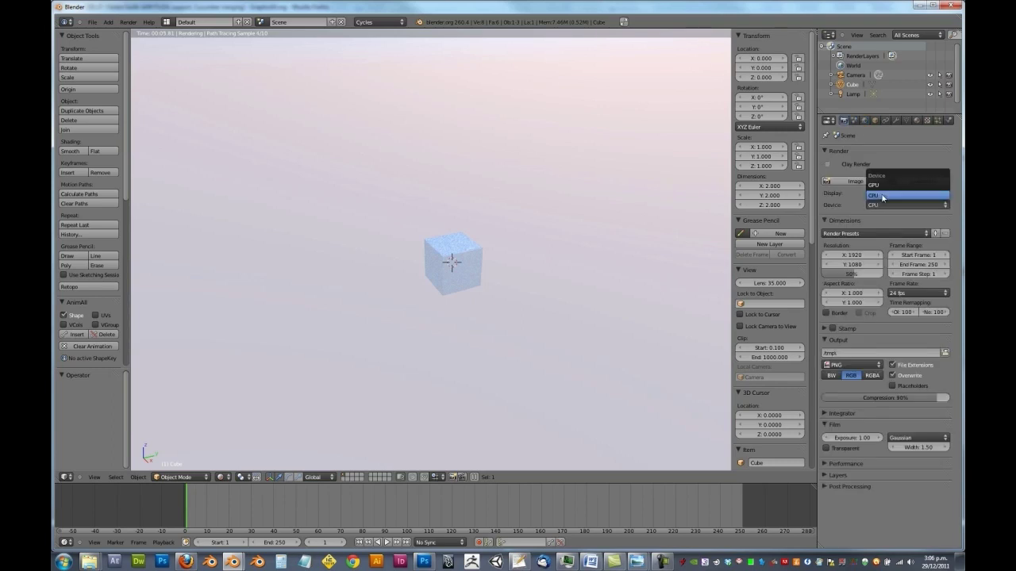
left_click(880, 188)
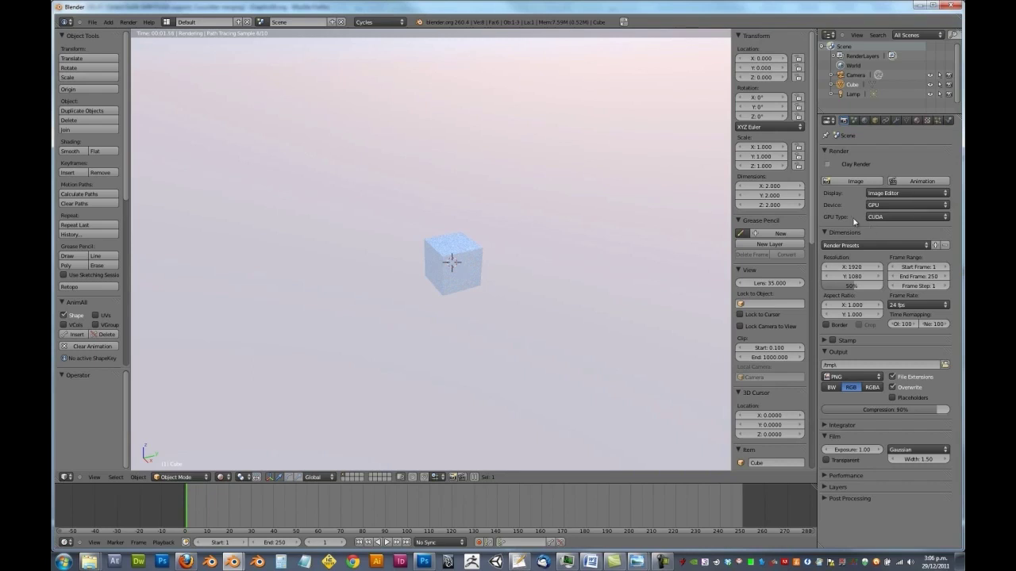
Step: Set the integrator's preview samples to 20 and render samples to 512
left_click(827, 425)
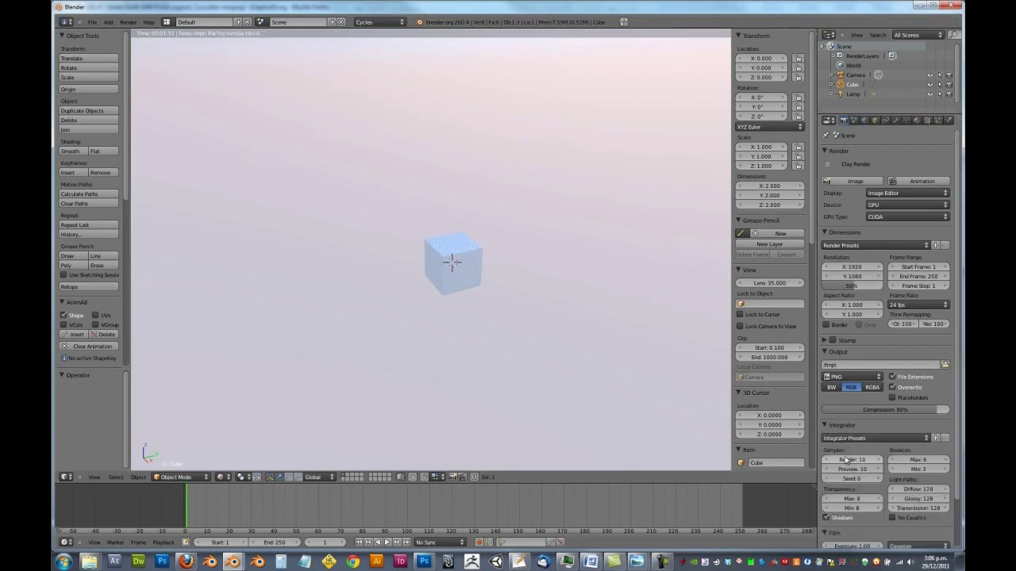
left_click(855, 470)
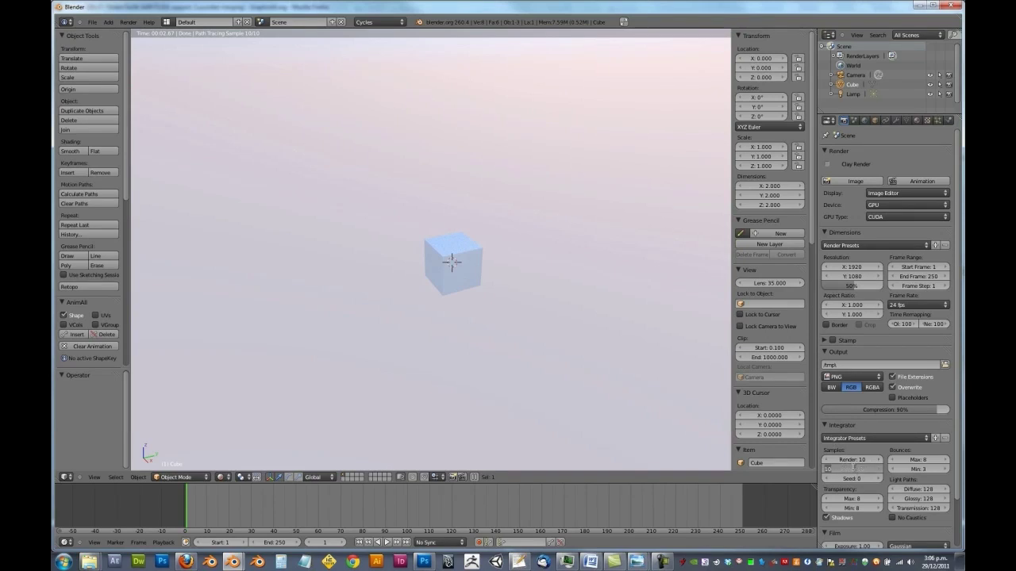
type("20")
key("Return")
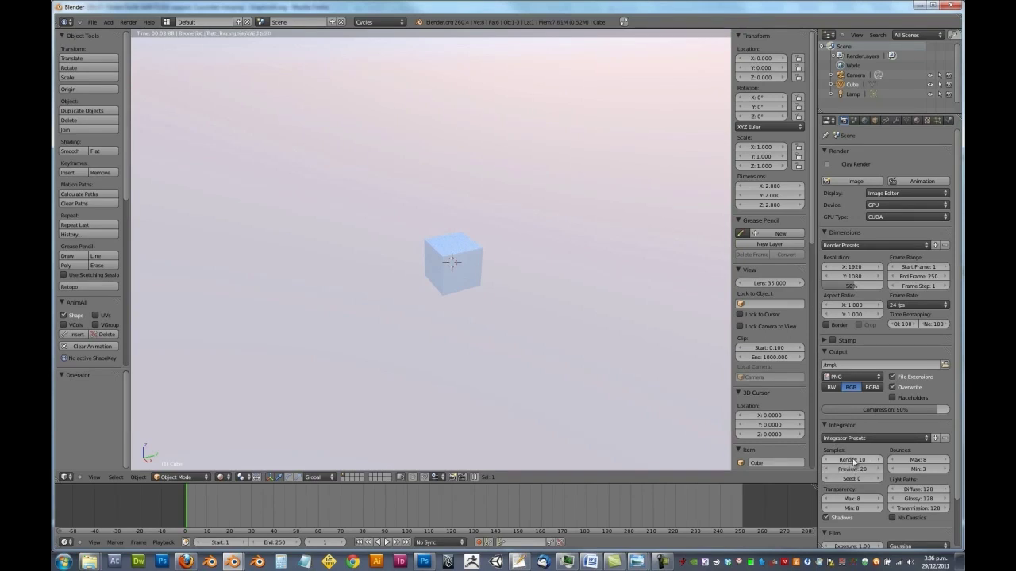
left_click(851, 461)
type("512")
key("Return")
Step: Inspect the cube under the sky lighting in the rendered viewport and raise the world sky texture's turbidity to 3.1
left_click(864, 122)
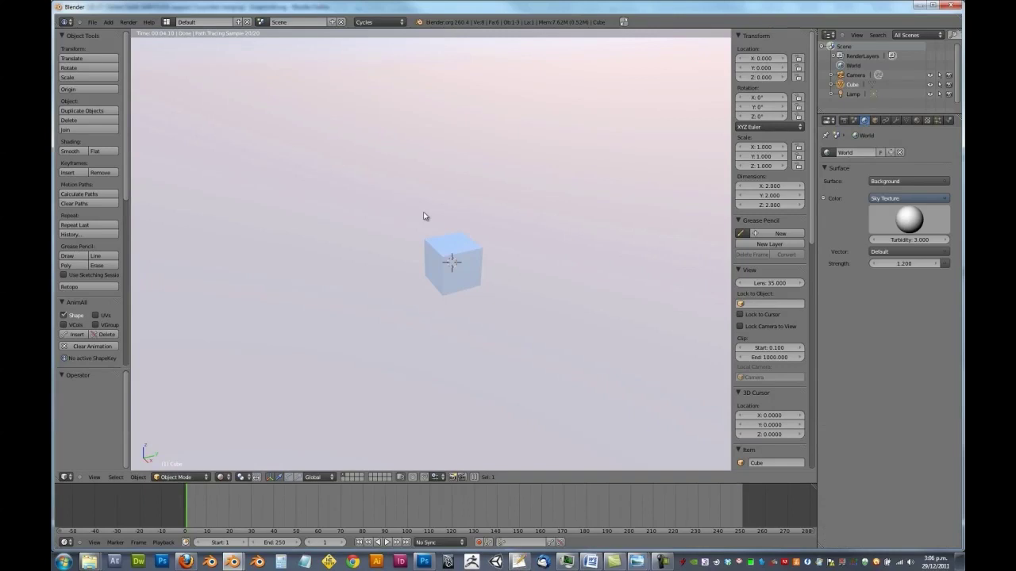
scroll(512, 208, "up", 3)
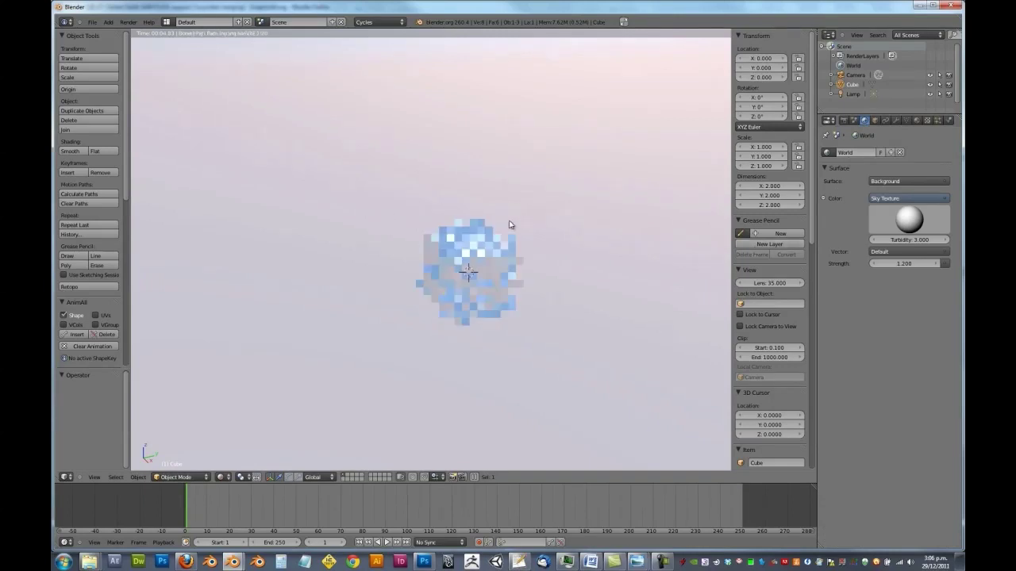
mouse_move(475, 237)
middle_mouse_down()
mouse_move(522, 159)
mouse_move(499, 209)
middle_mouse_up()
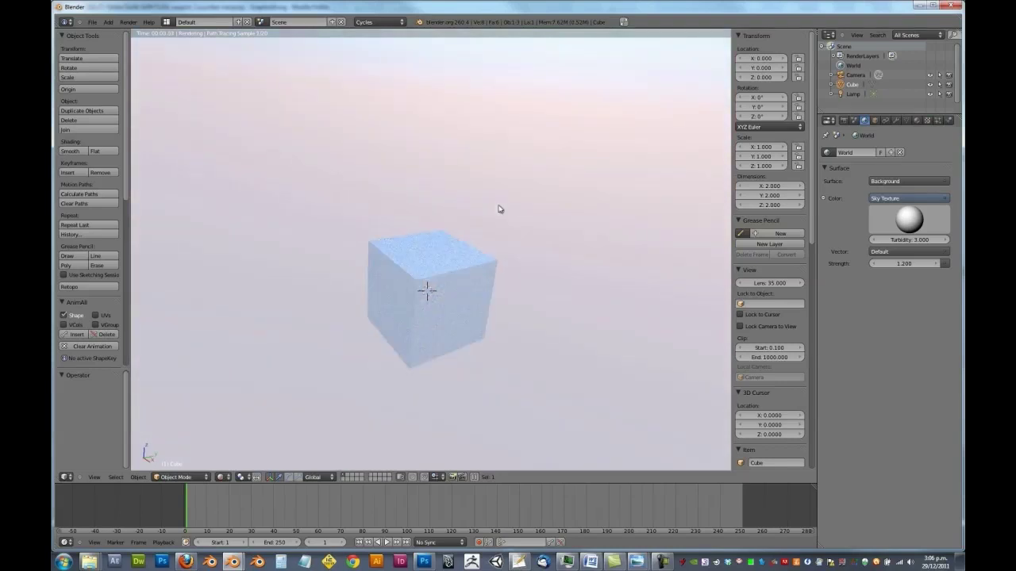
scroll(499, 209, "up", 4)
scroll(558, 335, "down", 4)
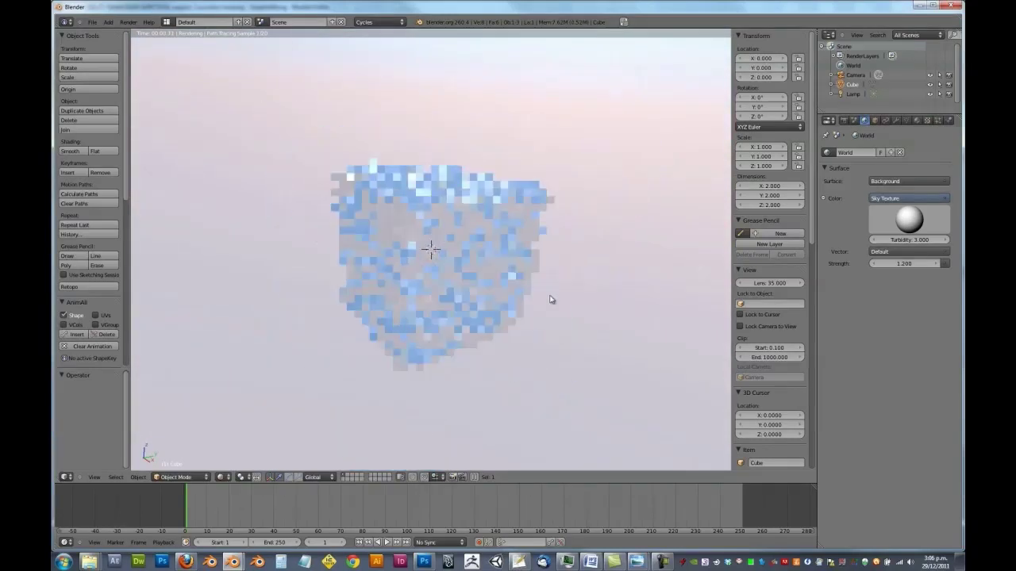
mouse_move(508, 249)
middle_mouse_down()
mouse_move(407, 241)
mouse_move(537, 308)
mouse_move(629, 265)
mouse_move(592, 177)
mouse_move(635, 222)
middle_mouse_up()
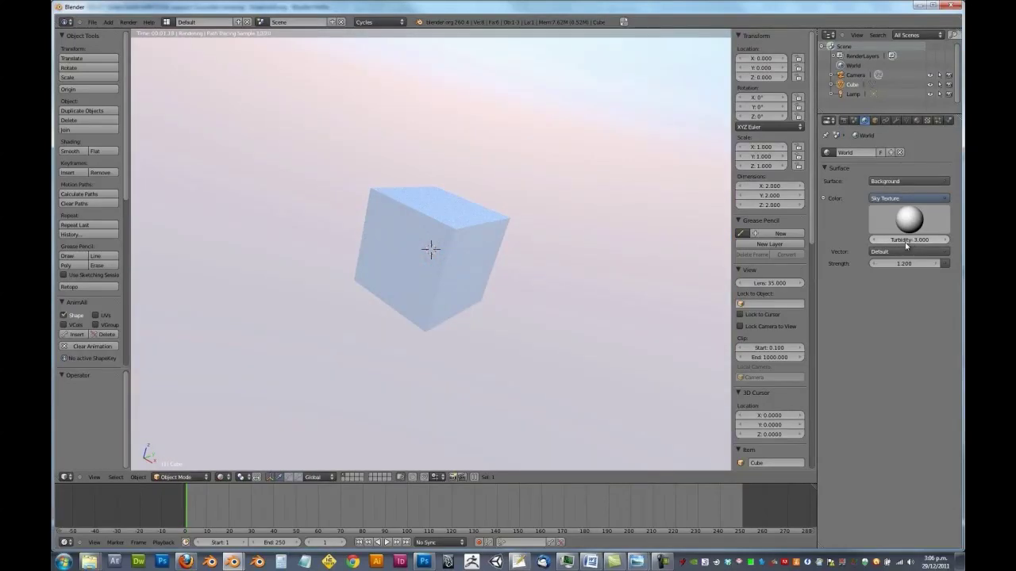
left_click(915, 241)
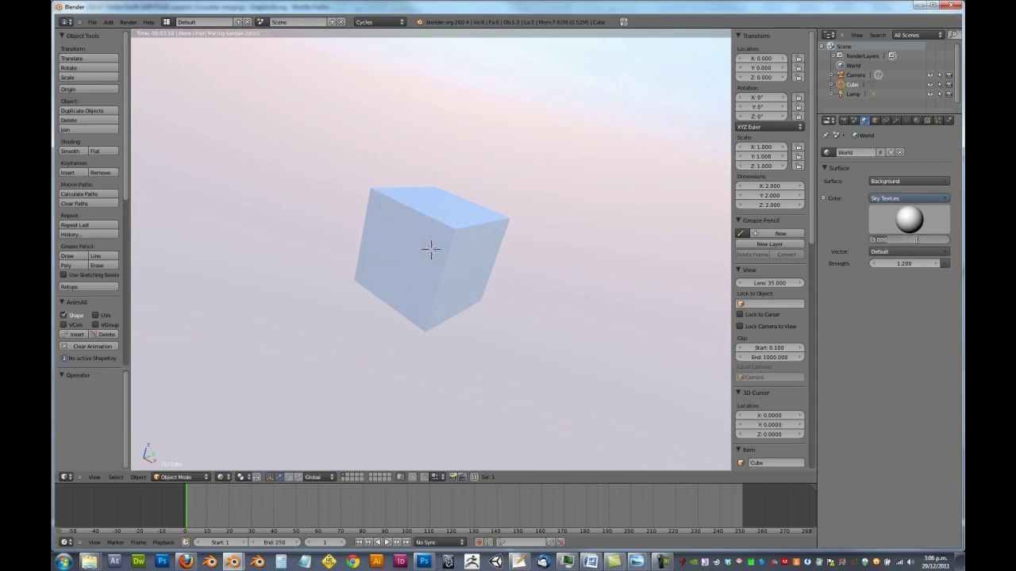
key("Return")
left_click(945, 240)
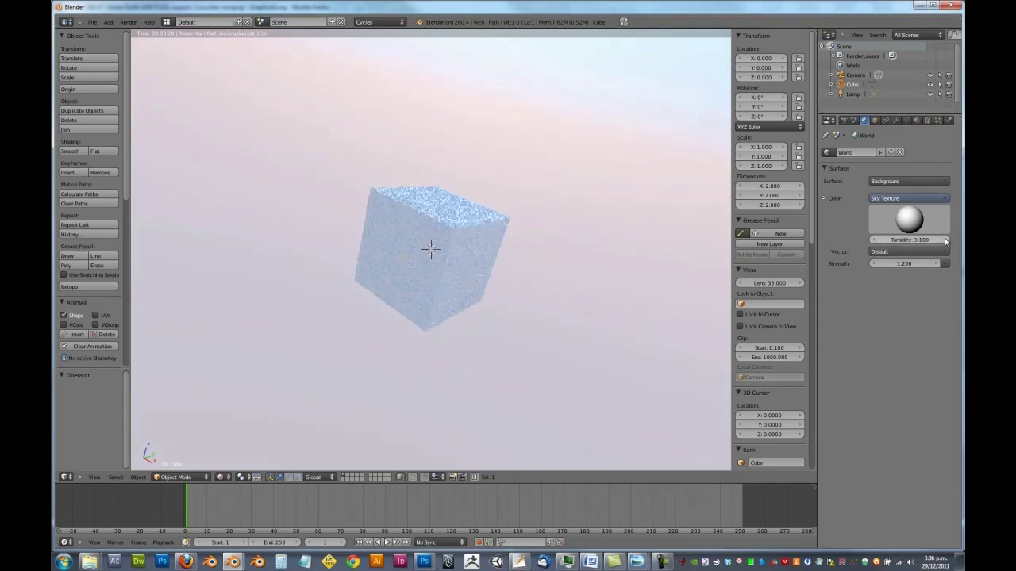
Step: Raise the world sky texture's turbidity to 5.0 and examine the lighting on the cube
left_click(945, 240)
left_click(945, 241)
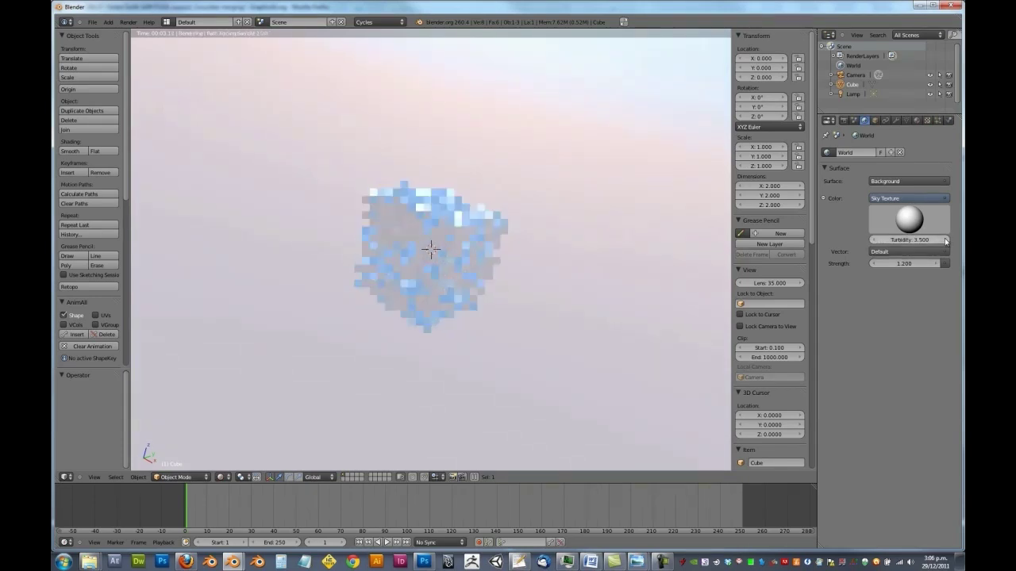
left_click(945, 241)
left_click(945, 241)
left_click(945, 241)
left_click(945, 240)
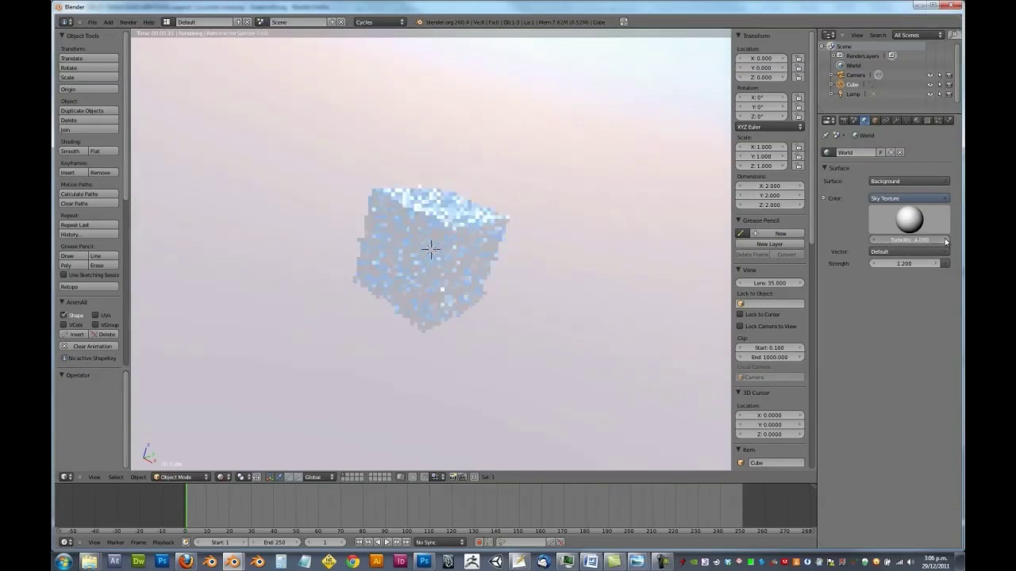
left_click(946, 240)
left_click(945, 241)
left_click(945, 241)
left_click(945, 241)
left_click(945, 240)
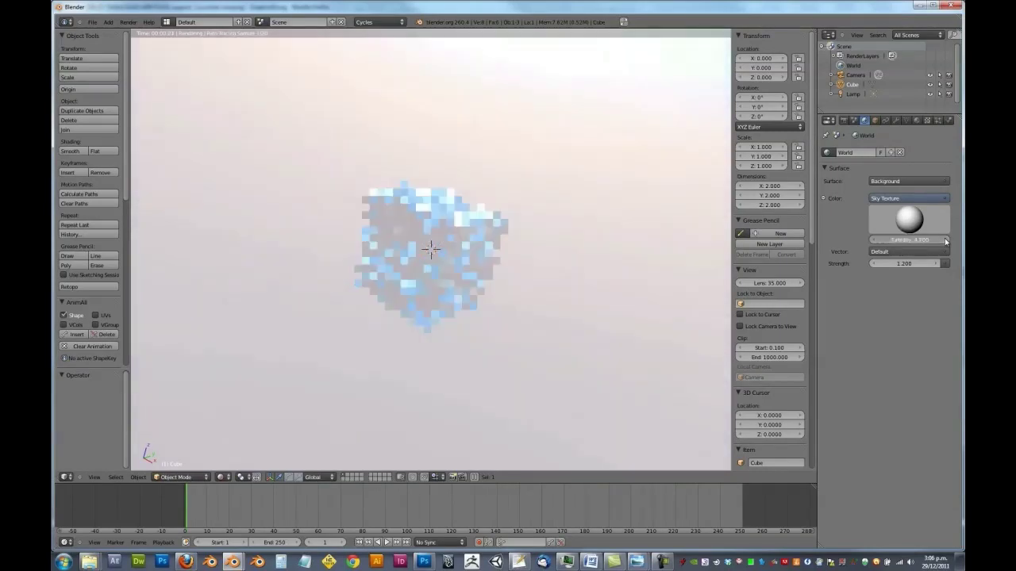
middle_click_drag(604, 194, 635, 63)
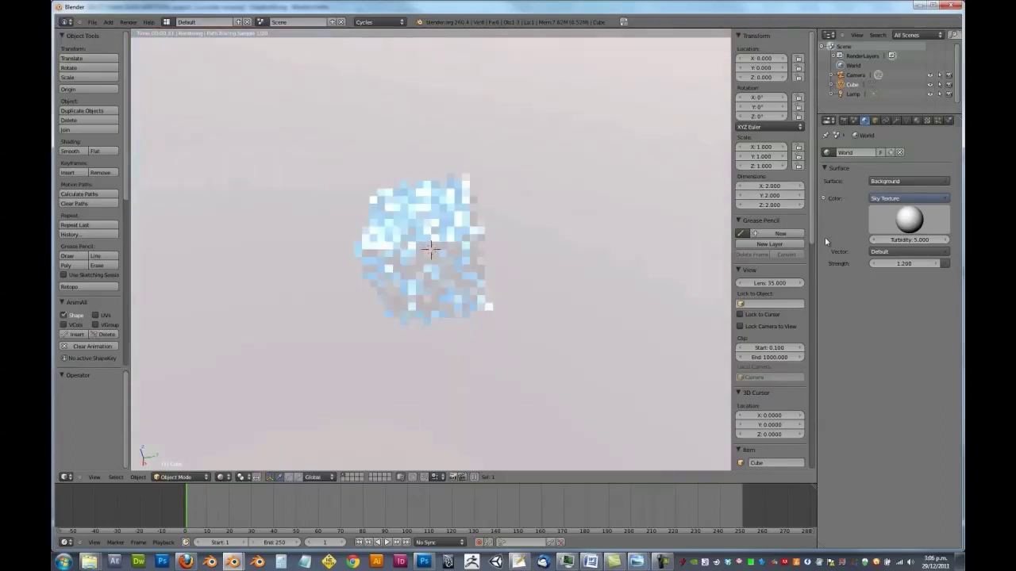
Step: Set the sky texture's turbidity to 1 and examine the rendered sky around the cube
left_click(918, 239)
type("1")
key("Return")
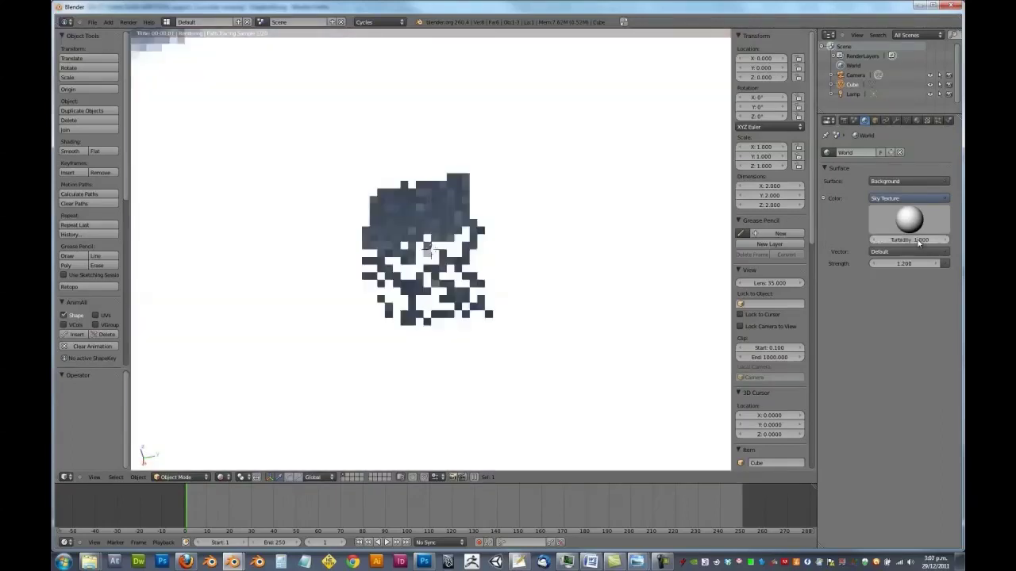
middle_click_drag(472, 183, 502, 177)
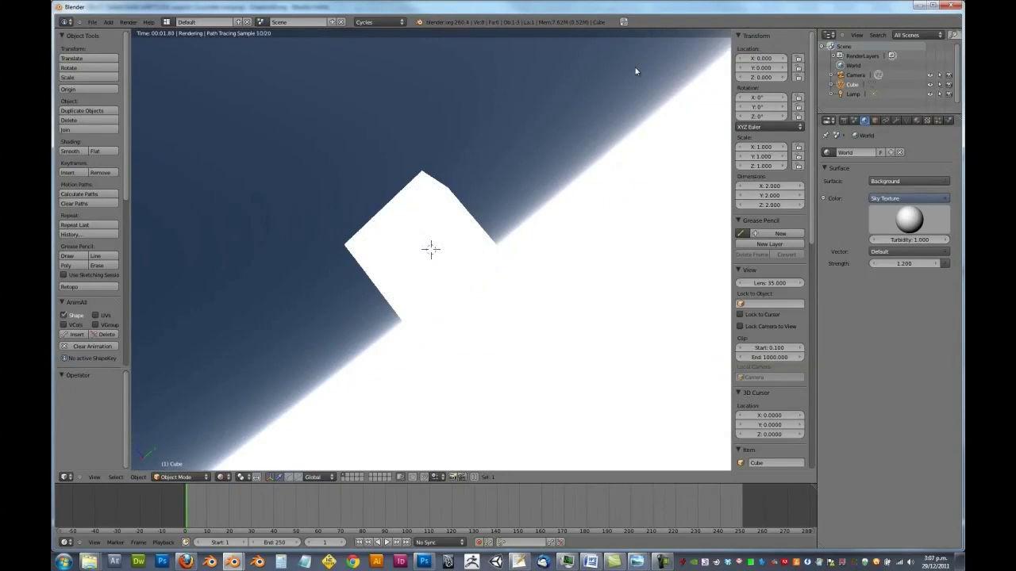
middle_click_drag(558, 105, 612, 179)
Step: Set the sky texture's turbidity to 3 and check the cube's rendered lighting
left_click(906, 239)
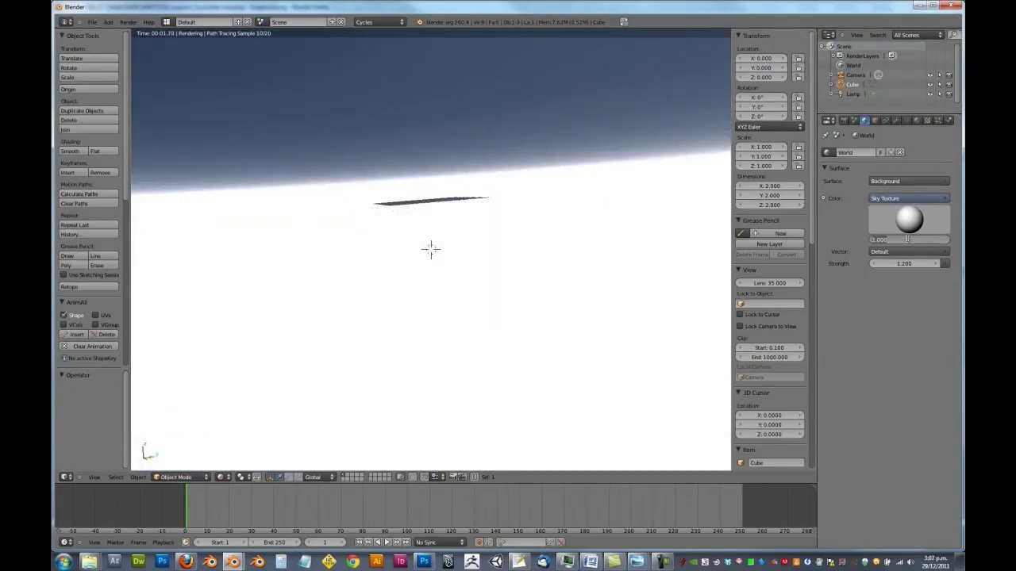
type("3")
key("Return")
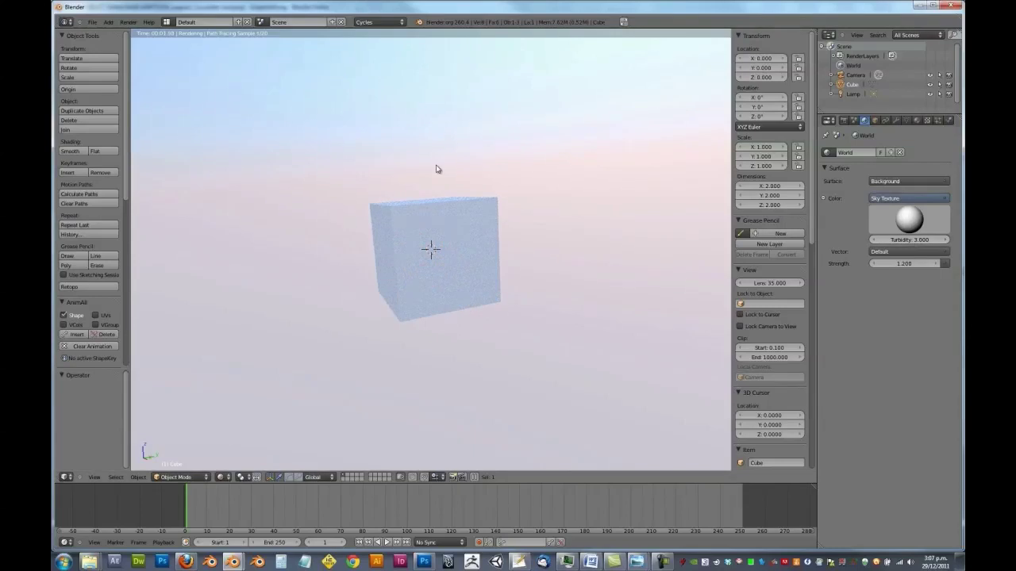
middle_click_drag(422, 231, 480, 206)
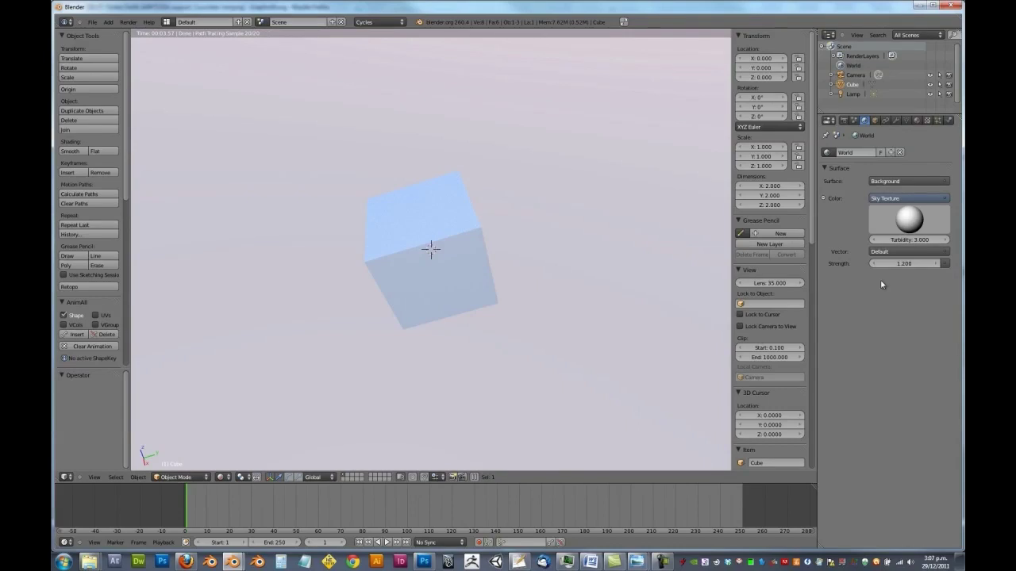
middle_click_drag(554, 227, 564, 231)
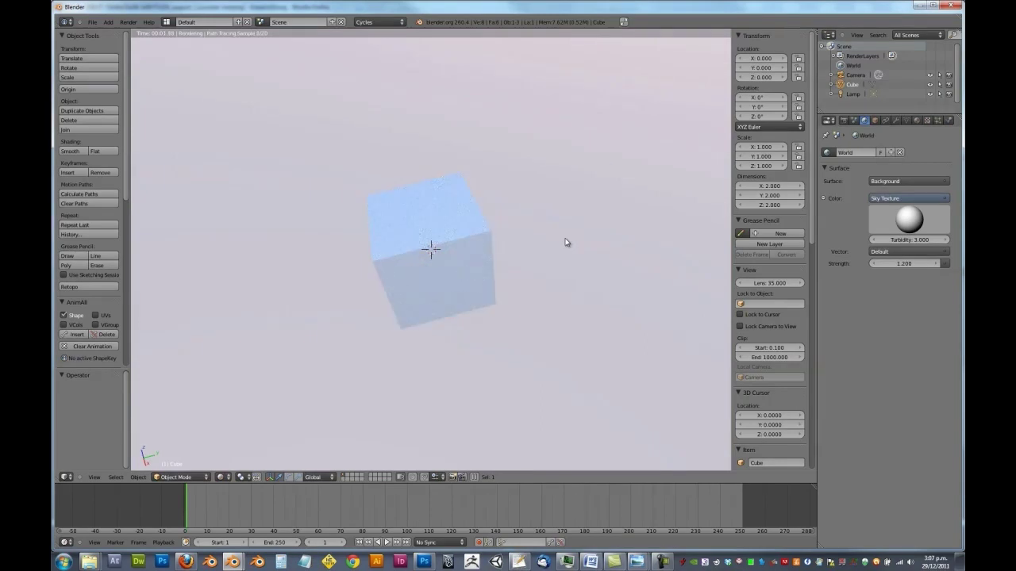
Step: Switch the viewport back to Solid shading and start the Screencast Keys display
key("z")
key("z")
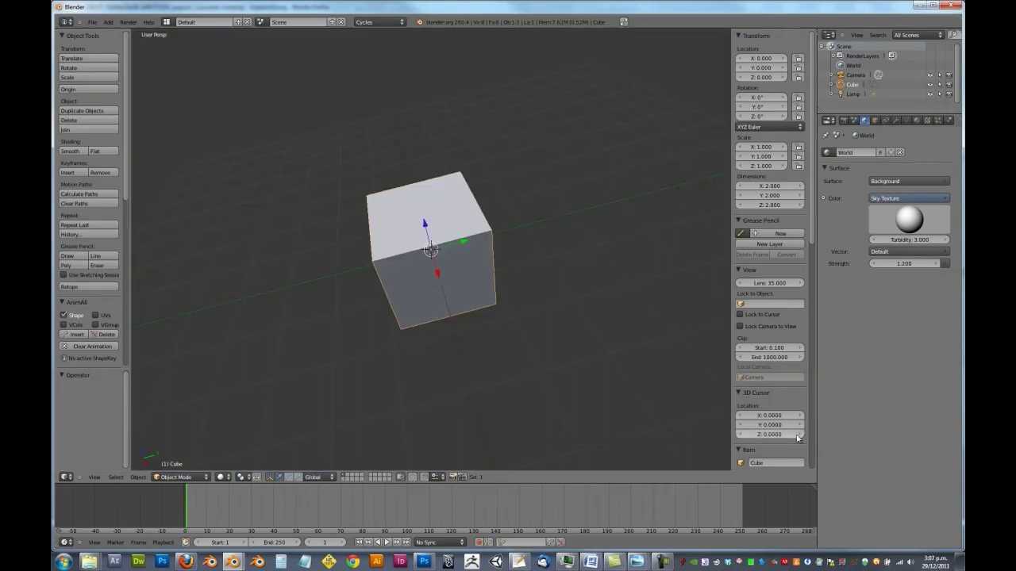
scroll(770, 357, "down", 8)
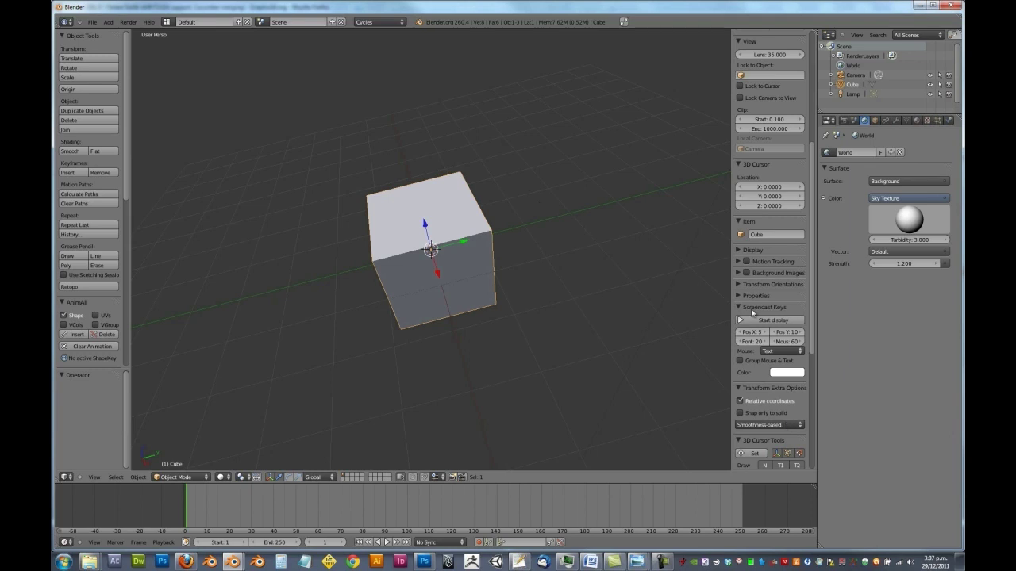
left_click(758, 318)
Step: Delete the default cube and the lamp from the scene
scroll(546, 295, "down", 2)
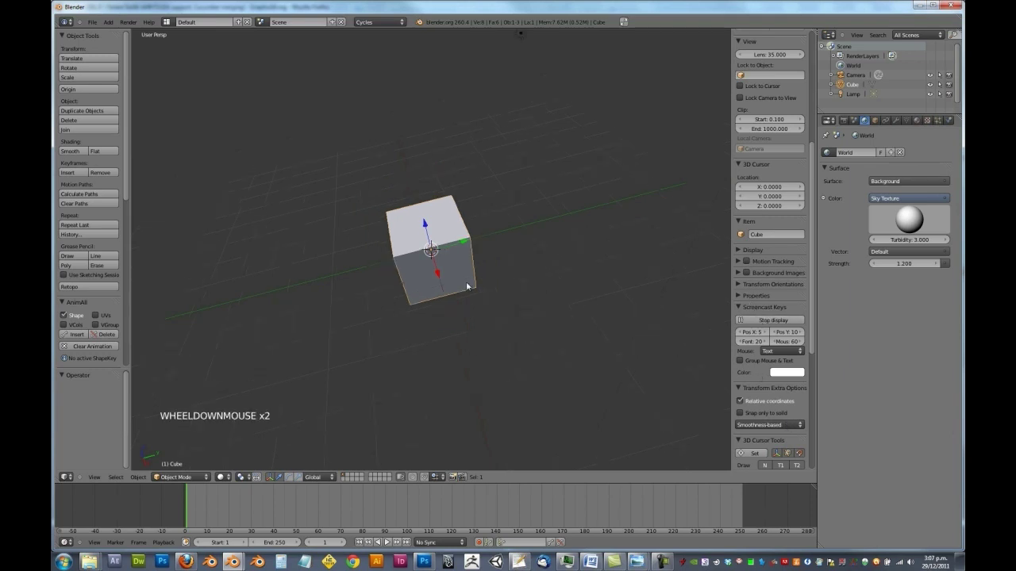
middle_click_drag(467, 287, 524, 252)
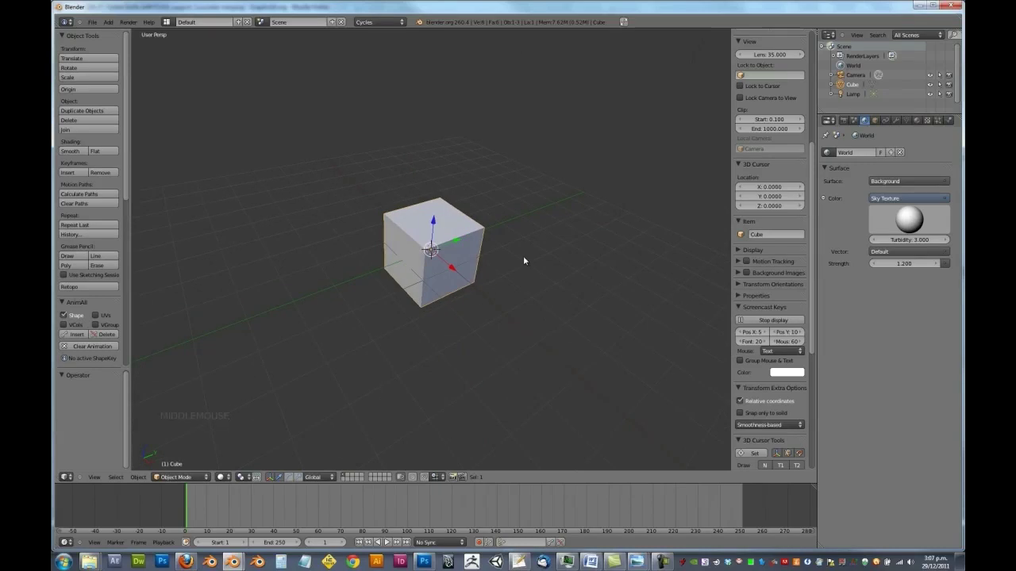
middle_click_drag(517, 285, 491, 228)
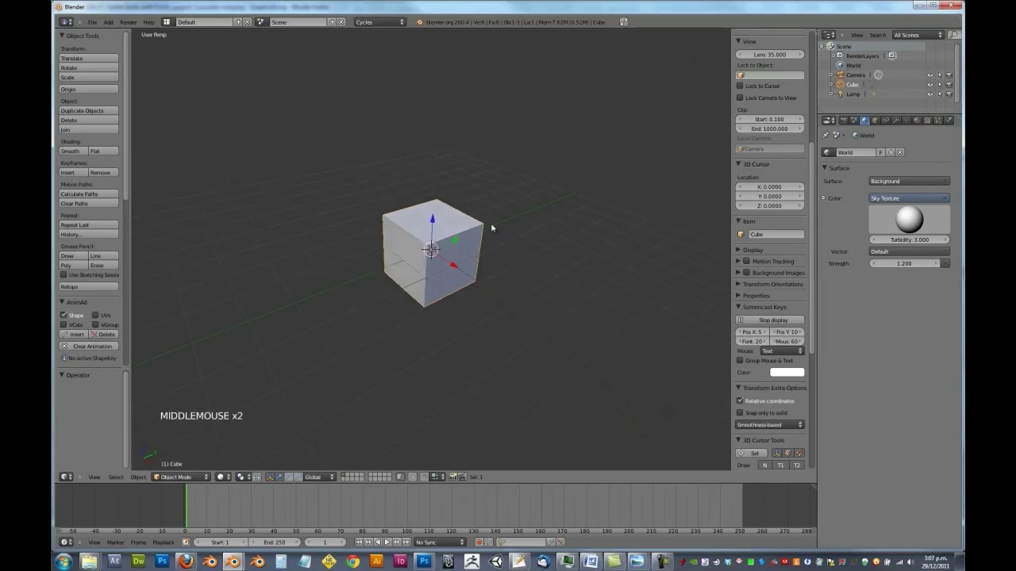
key("x")
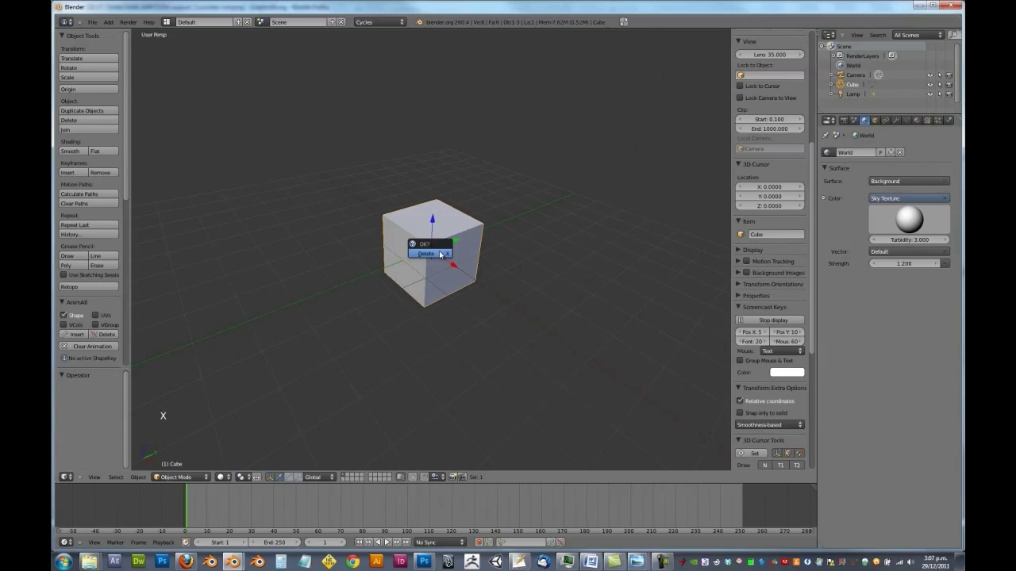
left_click(437, 253)
scroll(516, 256, "down", 5)
right_click(493, 189)
key("x")
left_click(491, 191)
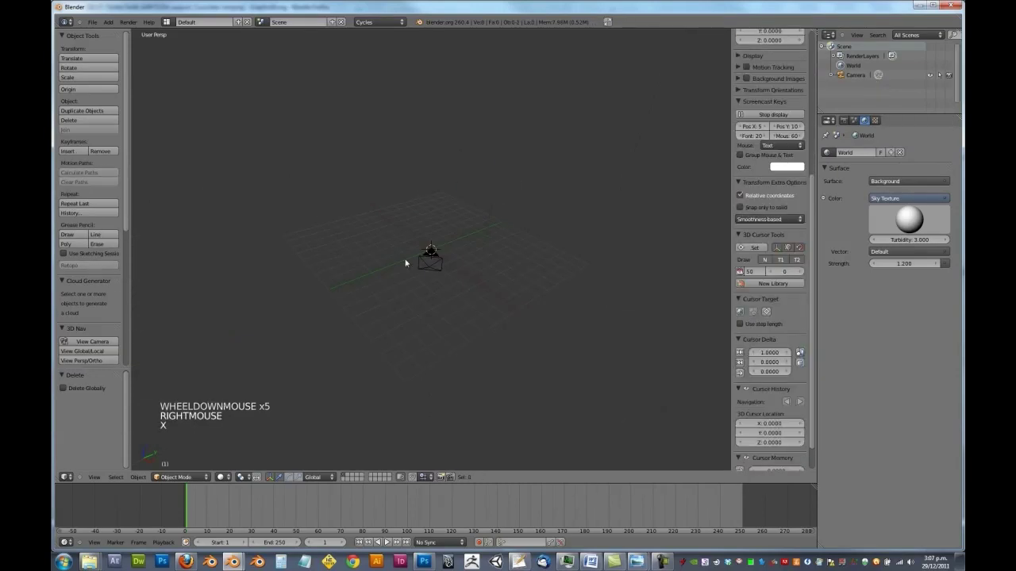
Step: Delete the camera and undo its deletion
right_click(427, 263)
key("x")
left_click(431, 261)
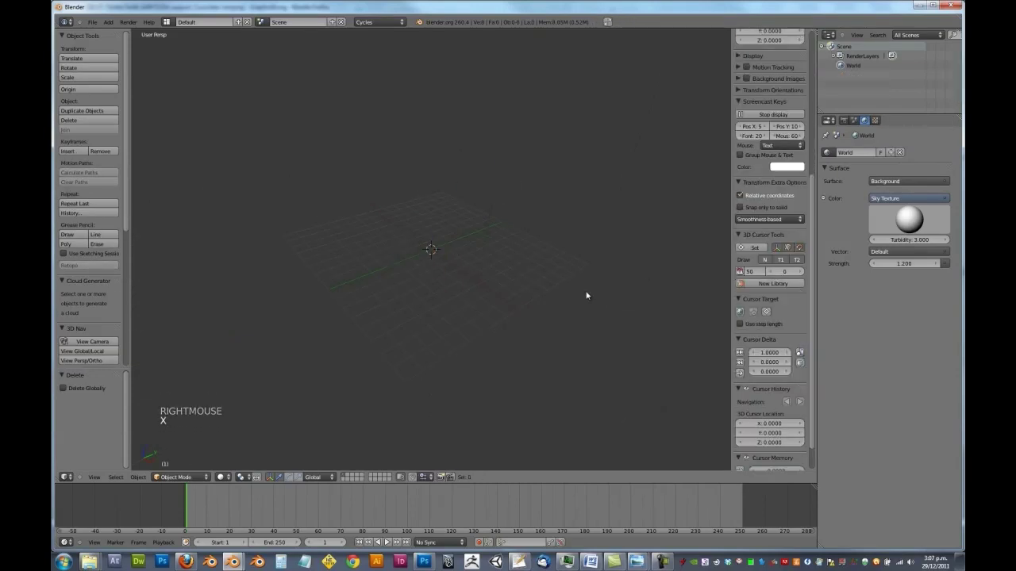
middle_click_drag(587, 295, 519, 284)
key("ctrl+z")
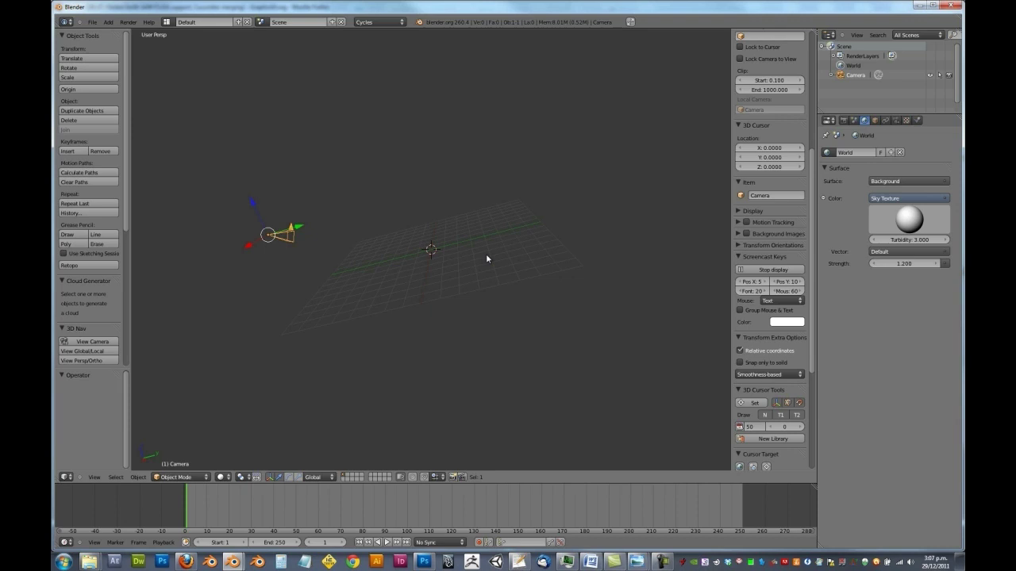
Step: Reset the 3D cursor to the world origin, deselect everything and add a mesh plane there
middle_click_drag(376, 235, 438, 248)
key("shift+c")
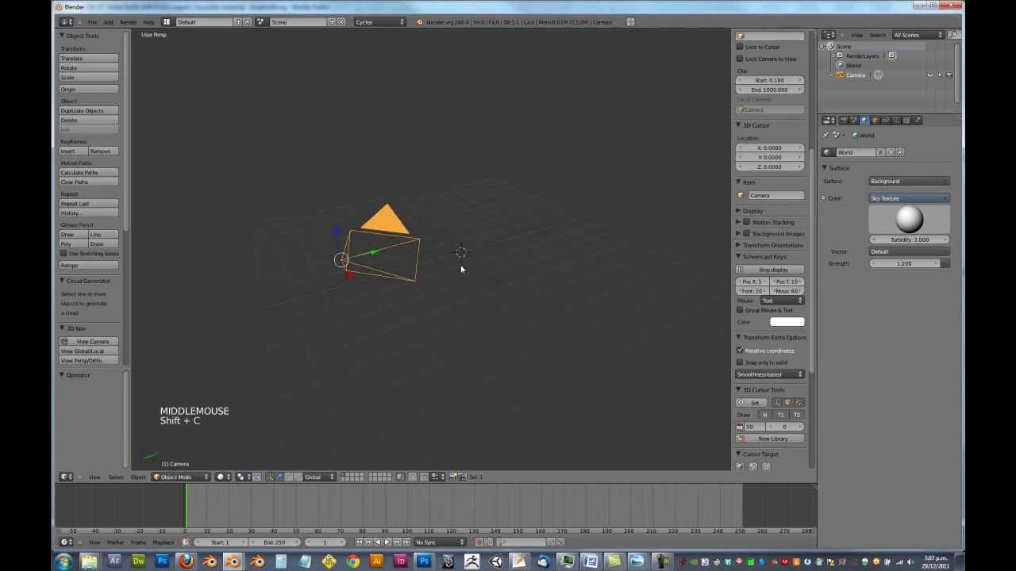
key("a")
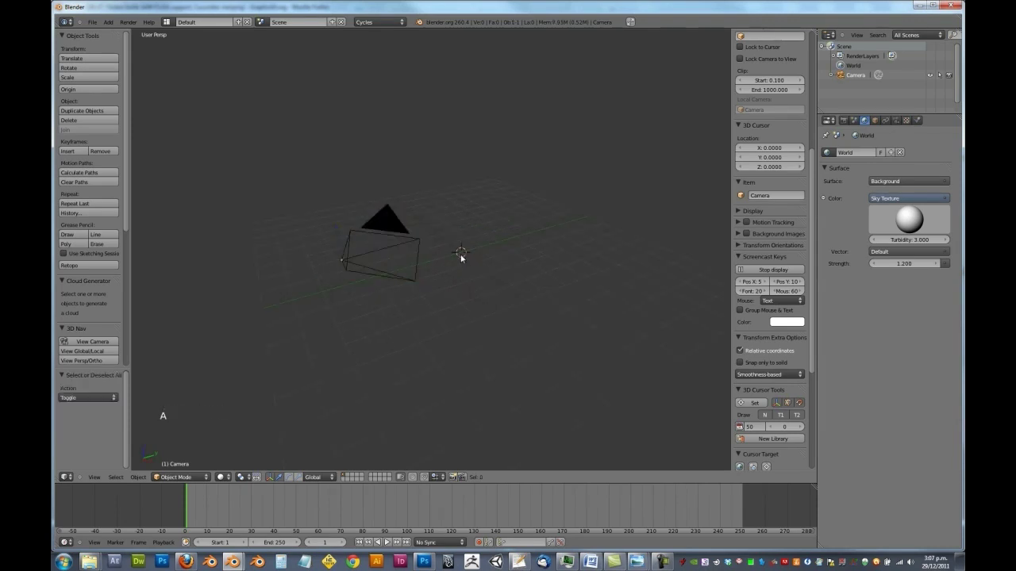
key("shift+a")
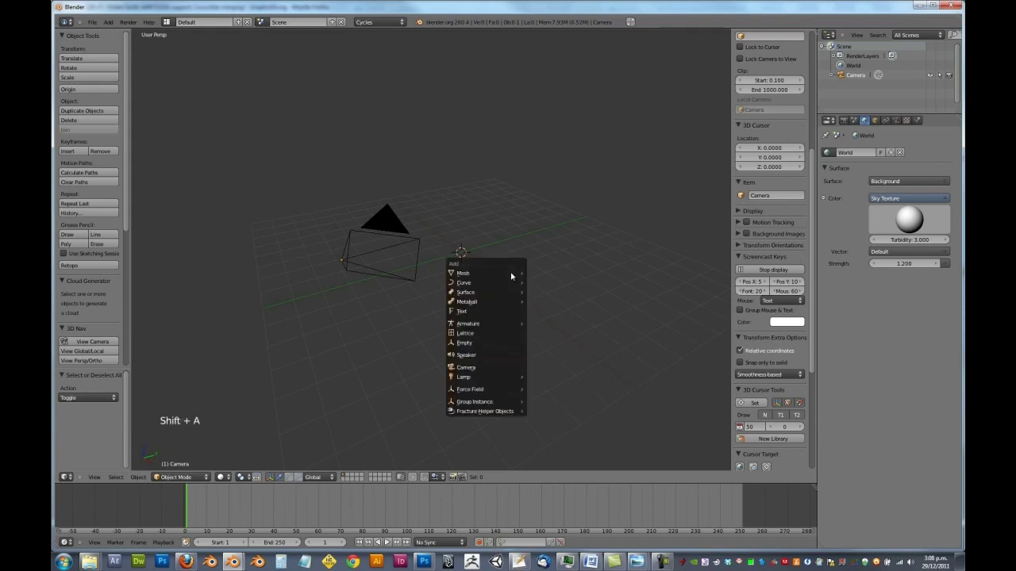
mouse_move(511, 274)
left_click(551, 276)
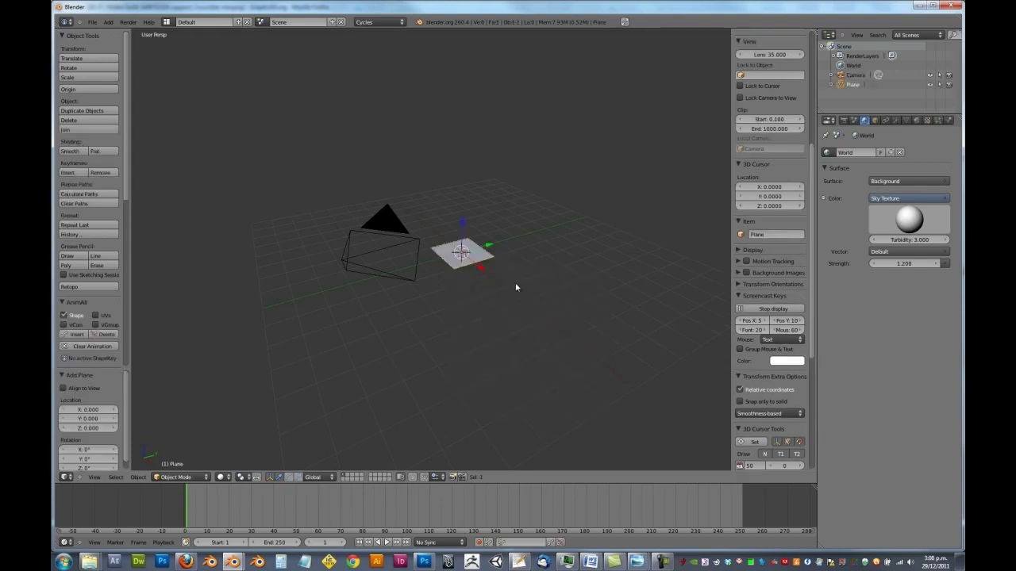
Step: Enlarge the plane to X and Y dimensions of 50 and set its Z scale to 25
key("s")
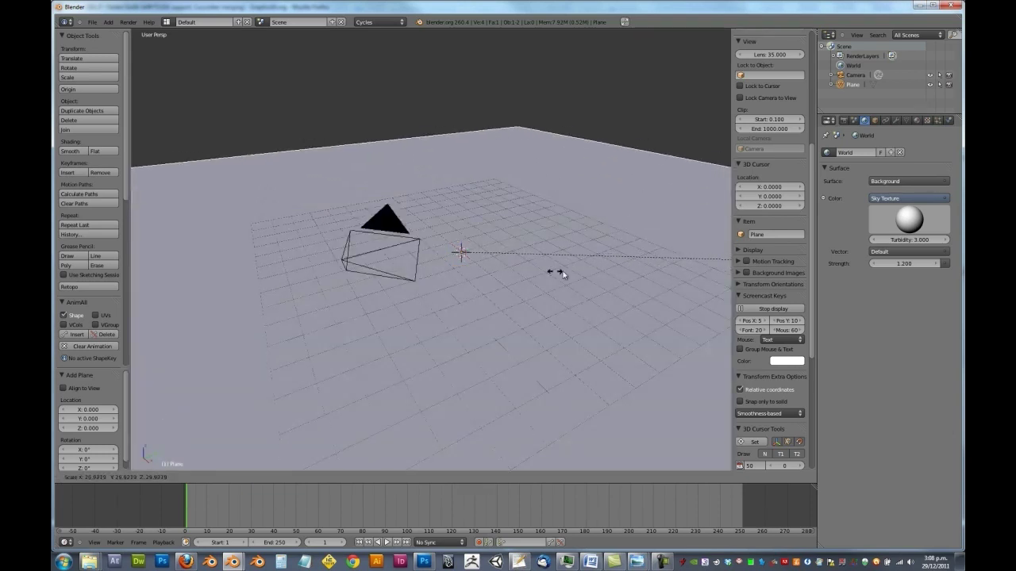
left_click(633, 258)
scroll(759, 178, "up", 15)
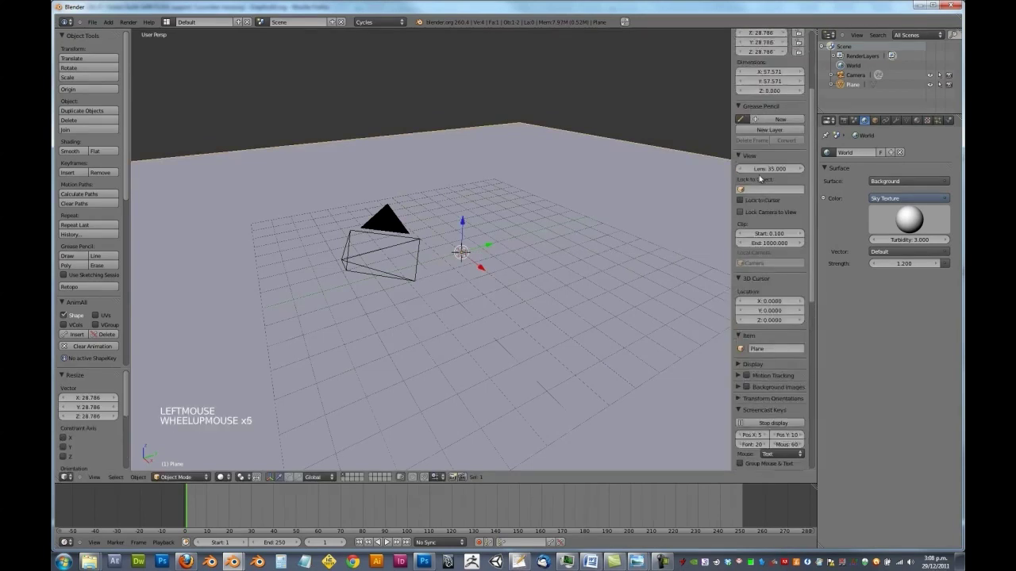
scroll(759, 178, "up", 1)
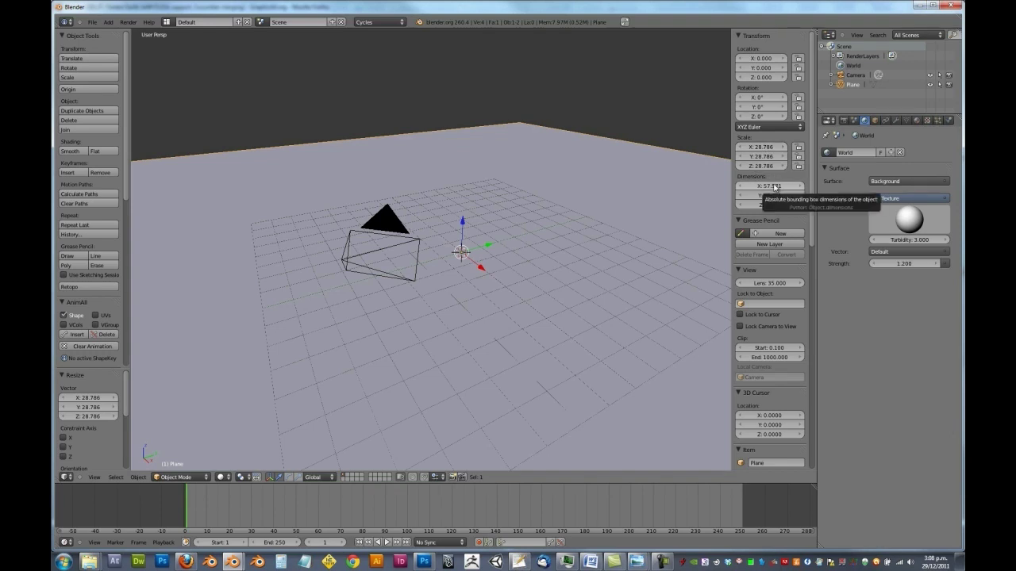
left_click_drag(774, 187, 776, 202)
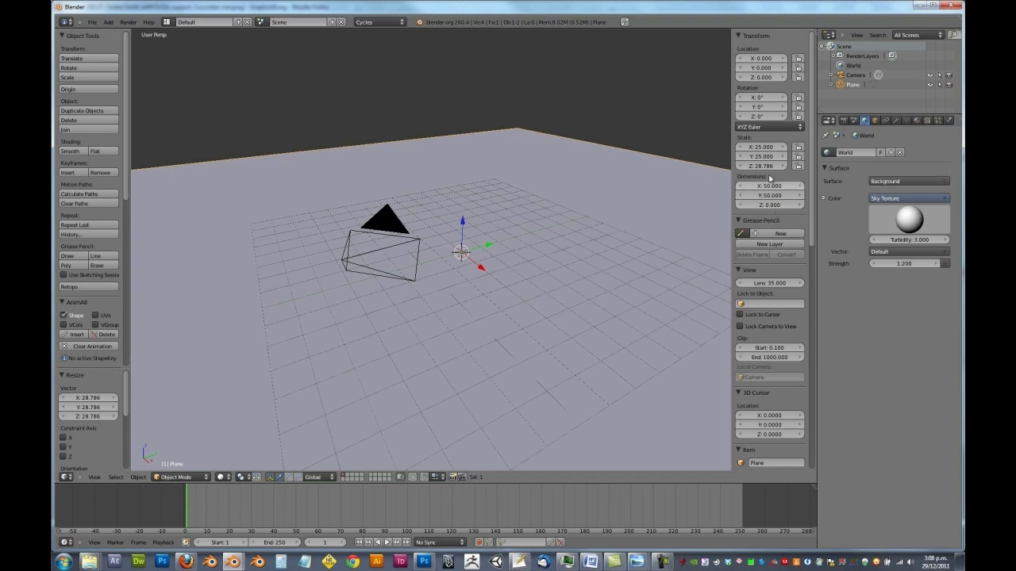
left_click_drag(765, 166, 760, 166)
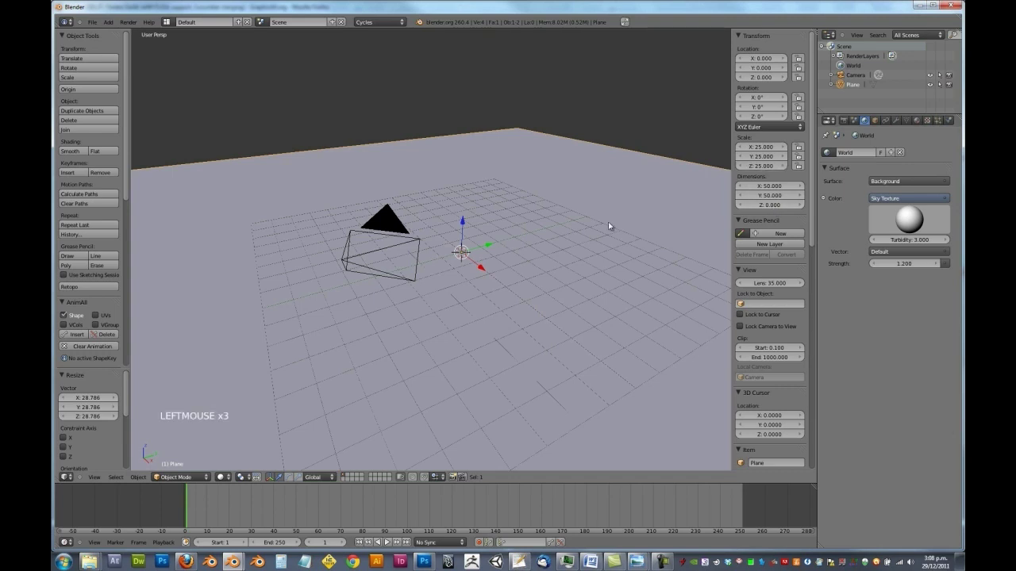
Step: Select the camera and switch the viewport to look through it
scroll(520, 230, "down", 5)
middle_click_drag(515, 255, 494, 248)
scroll(573, 218, "down", 1)
scroll(572, 217, "down", 4)
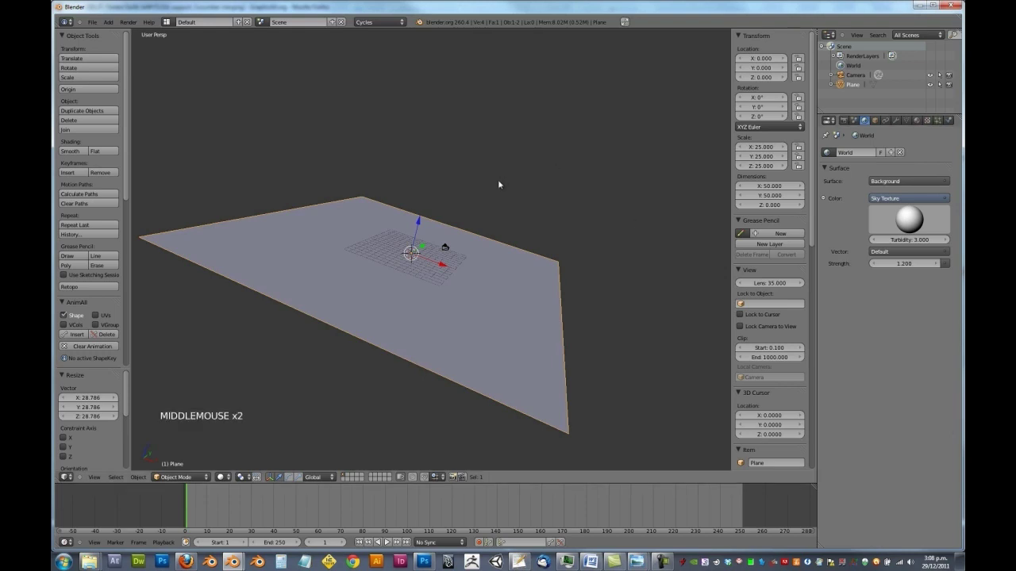
middle_click_drag(499, 182, 486, 205)
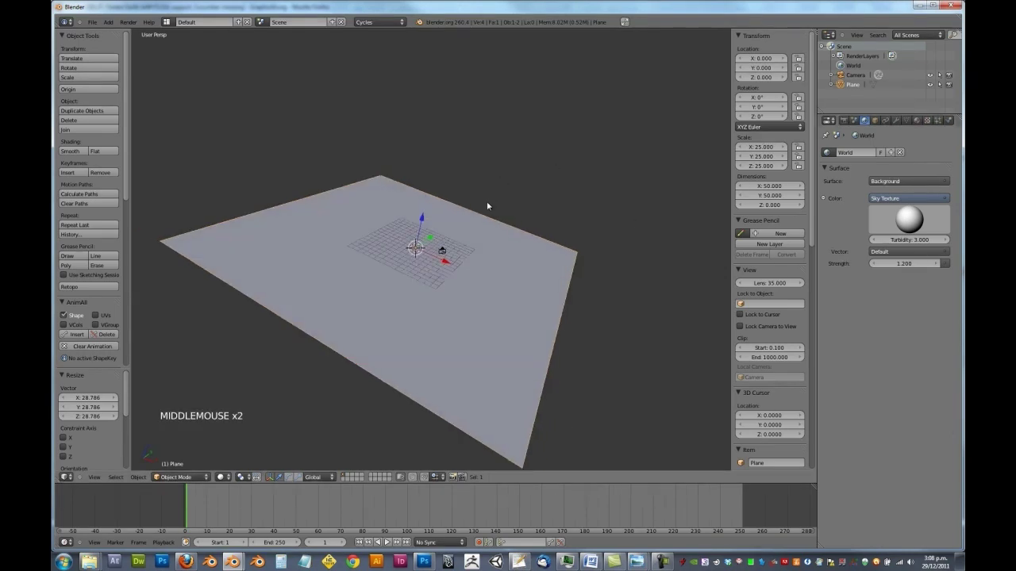
right_click(441, 252)
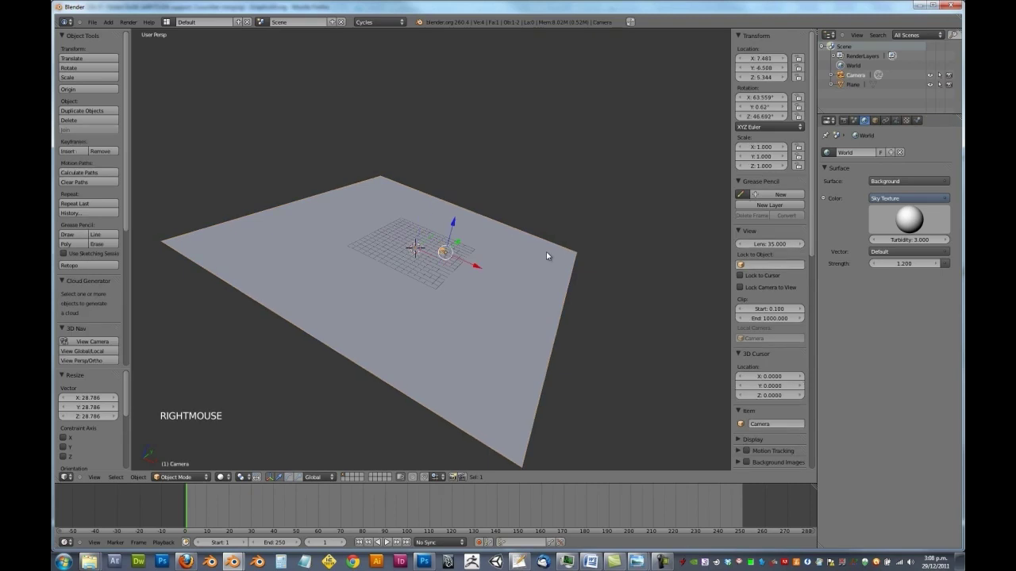
key("KP_0")
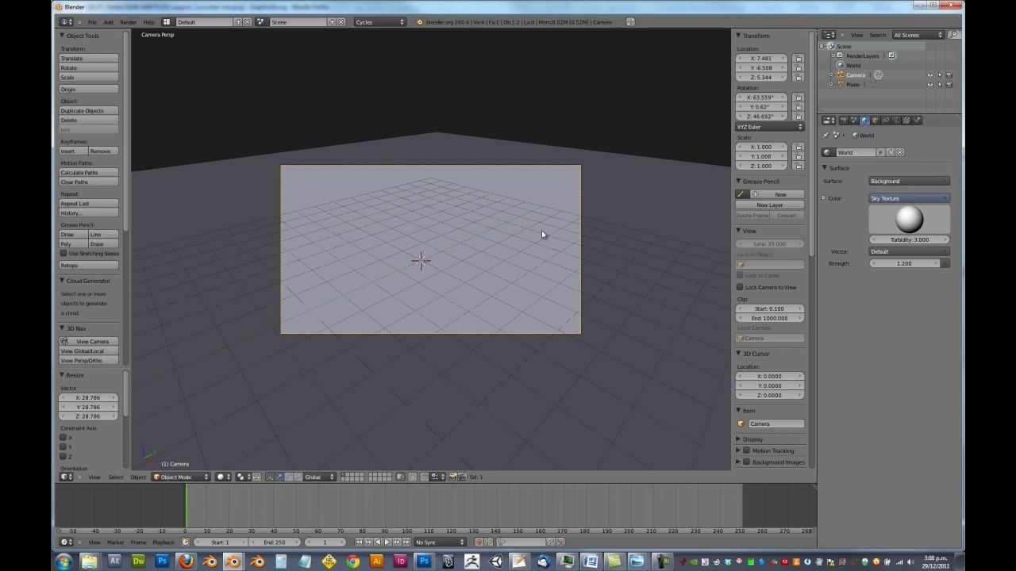
key("g")
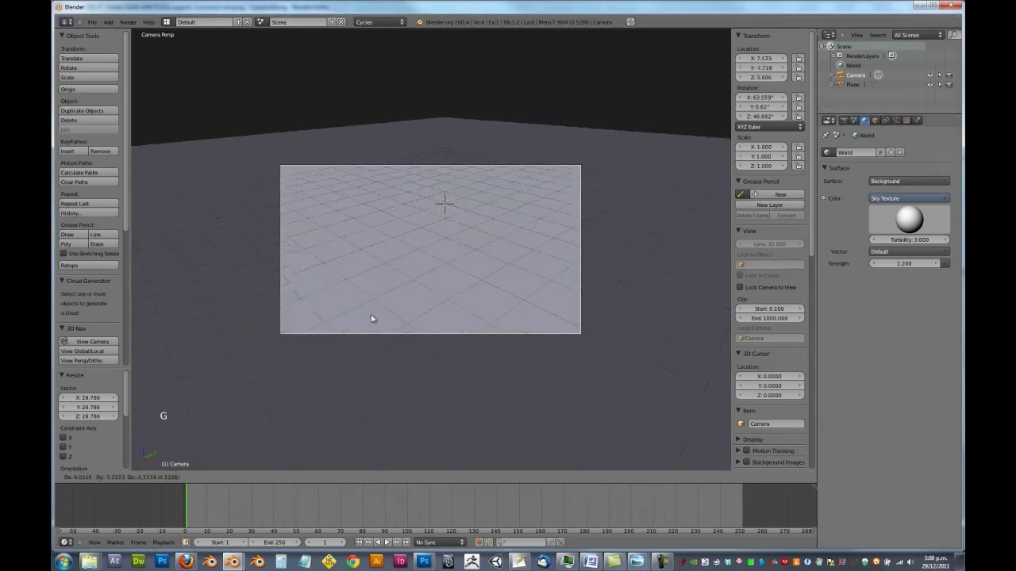
key("x")
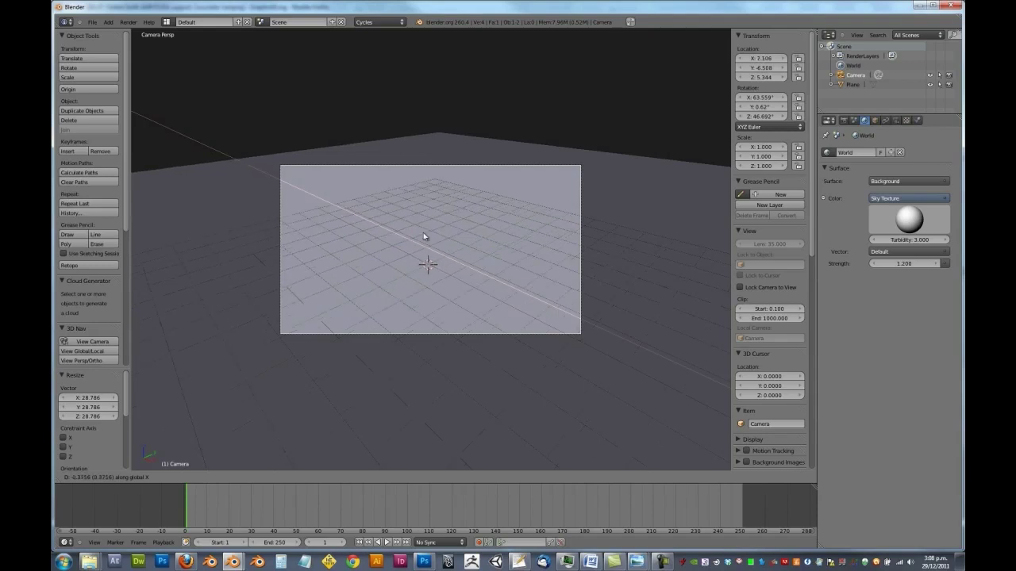
key("z")
key("z")
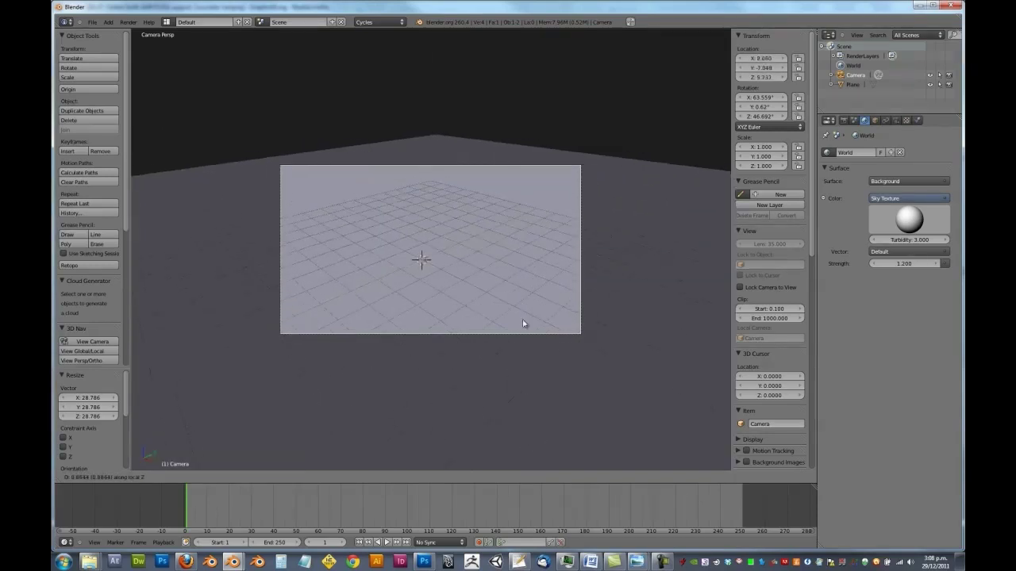
right_click(523, 323)
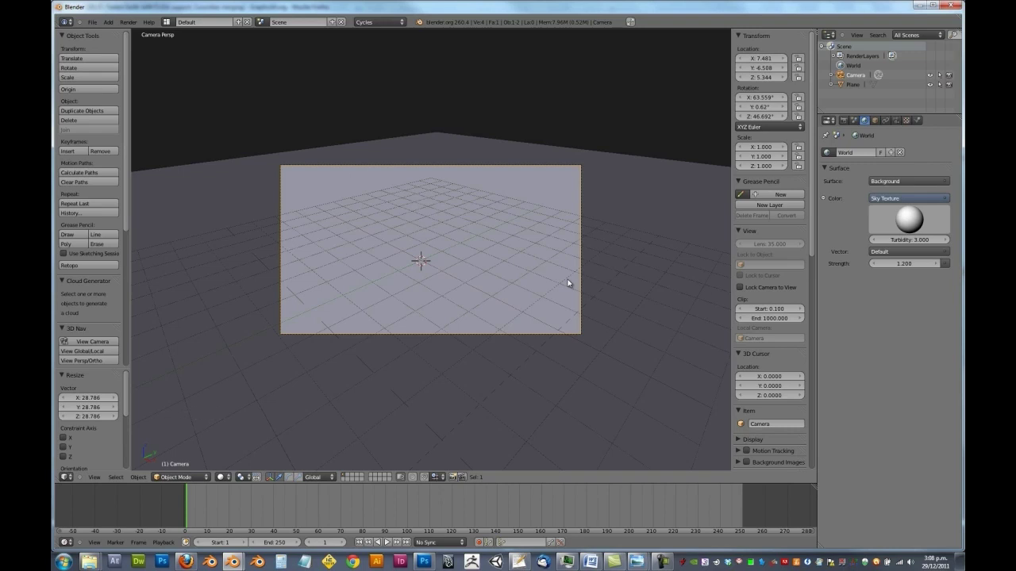
Step: Fly the camera to a lower view across the plane, at about X 10.2, Y -5.7, Z 2.7
key("shift+f")
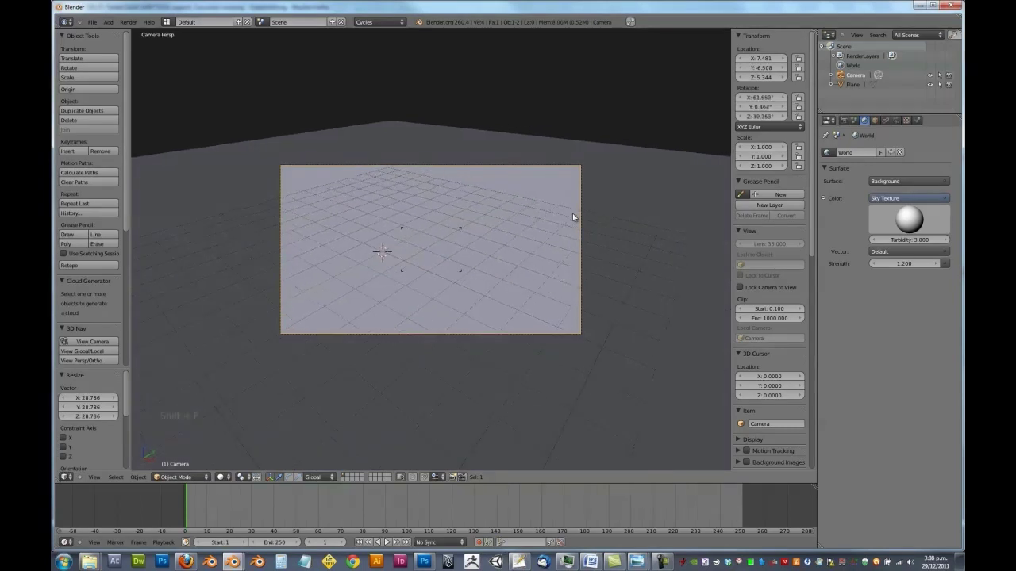
scroll(573, 216, "down", 2)
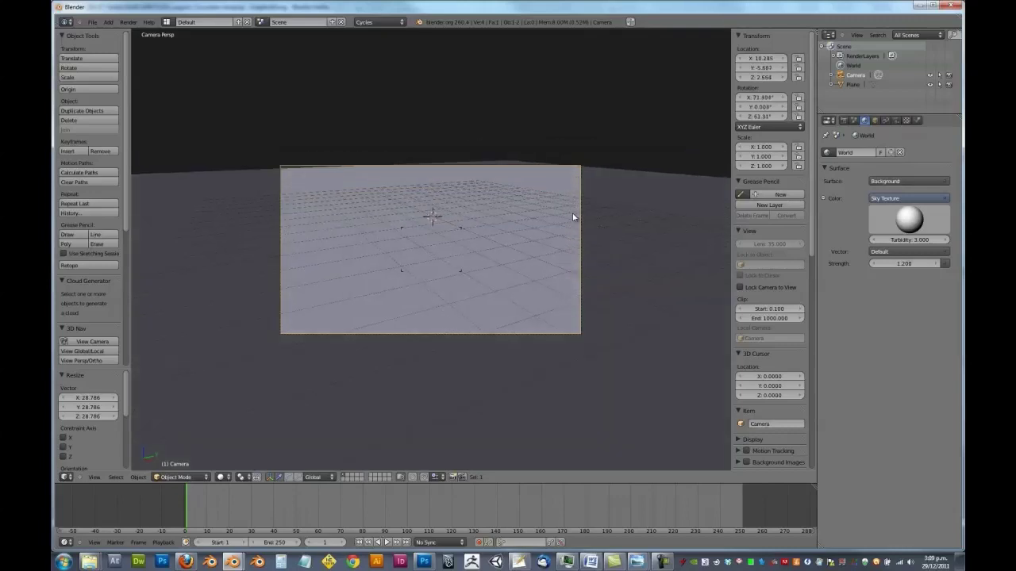
left_click(573, 217)
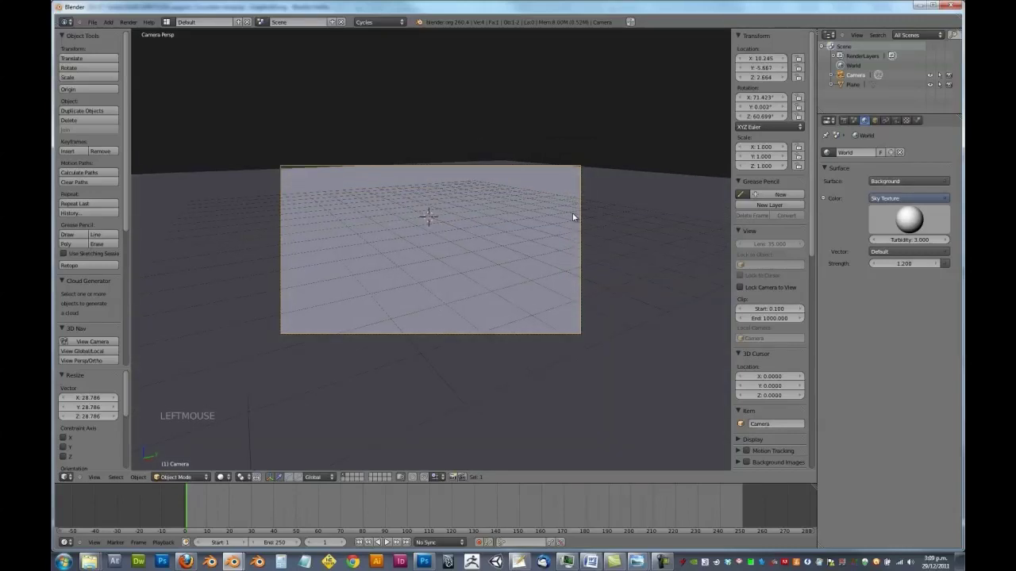